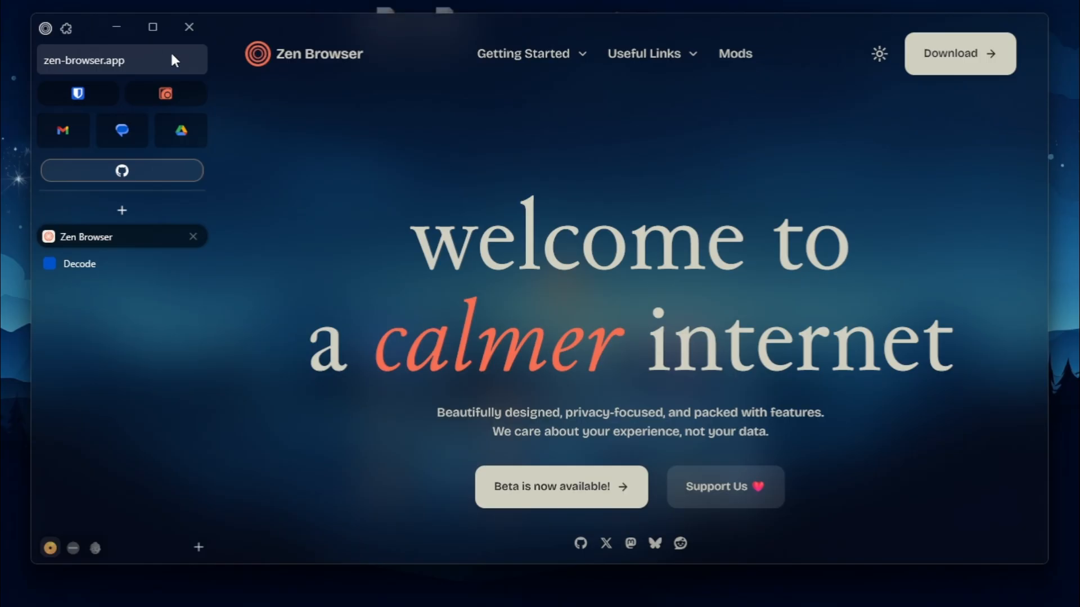
Step: Look over the Zen Browser homepage, from the welcome headline to the demo video below it
drag(409, 190, 963, 370)
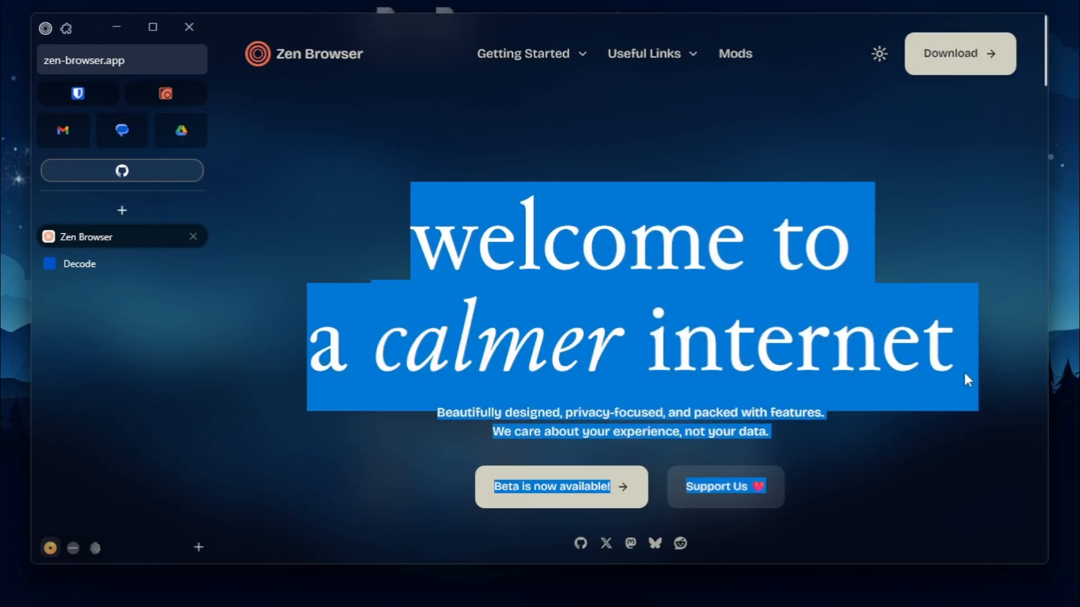
click(934, 259)
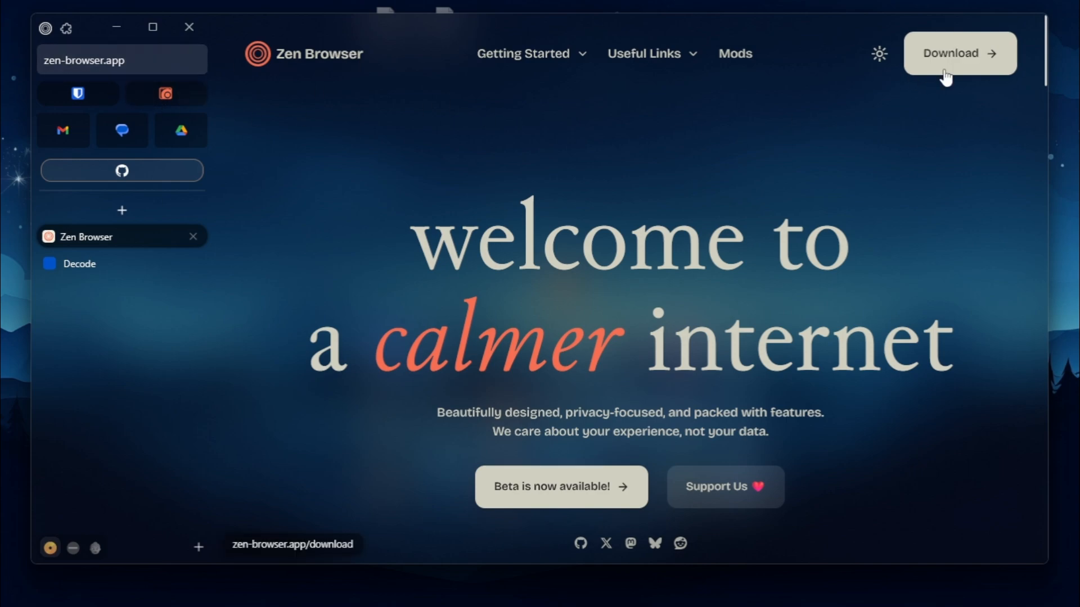
scroll(944, 76, down, 8)
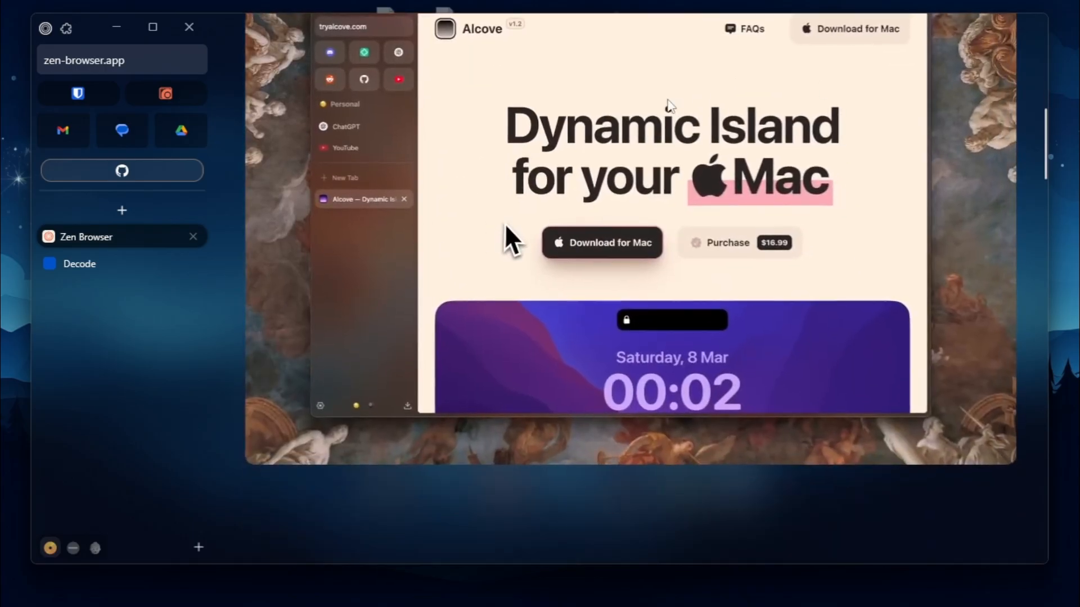
scroll(904, 229, down, 3)
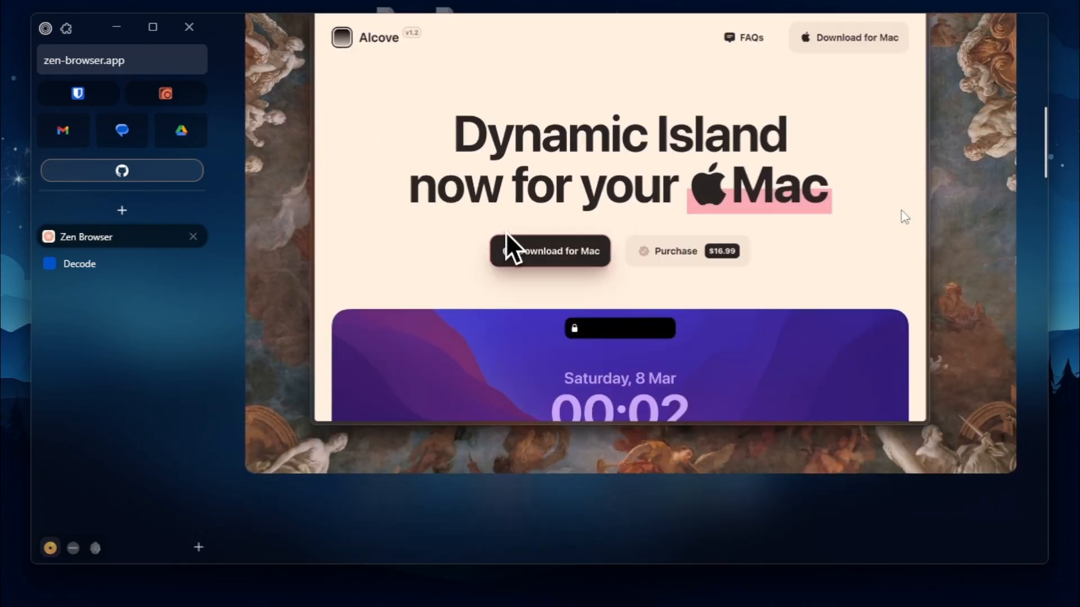
scroll(911, 197, down, 3)
scroll(911, 225, up, 6)
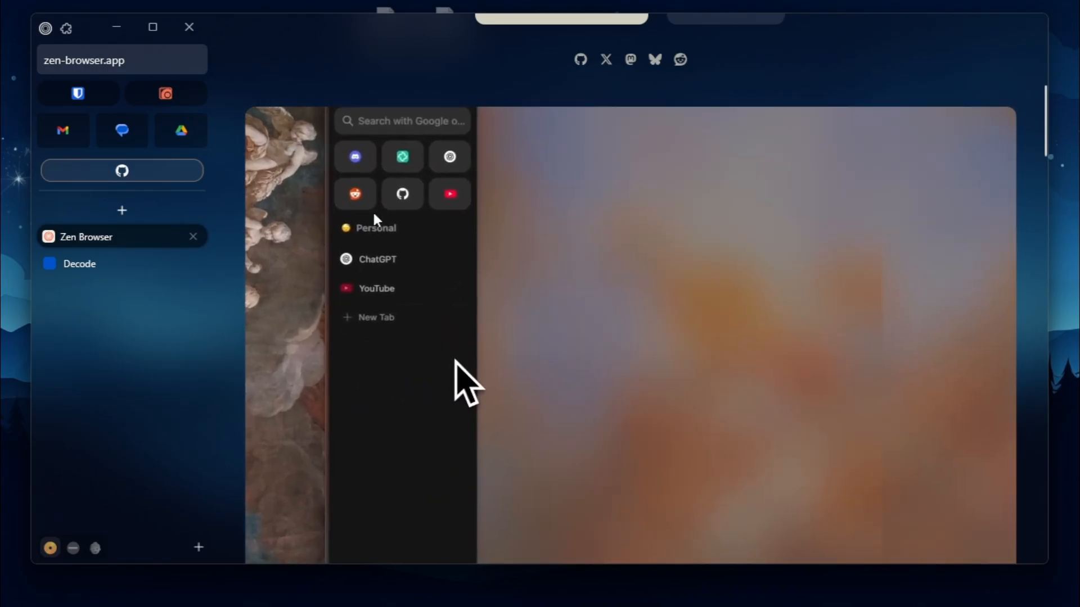
scroll(506, 281, down, 2)
scroll(562, 292, up, 2)
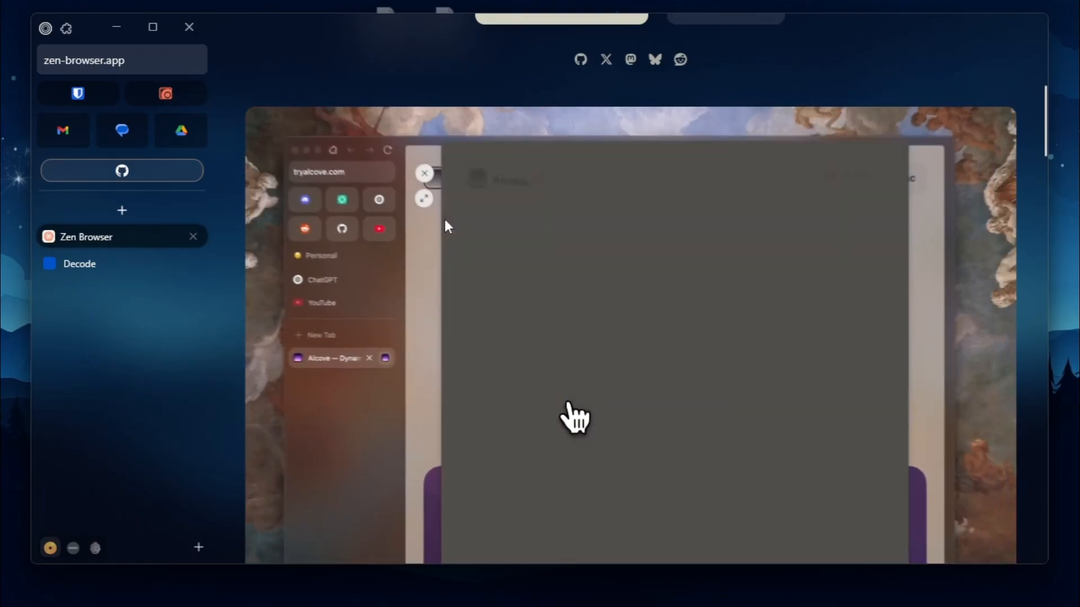
scroll(704, 220, up, 5)
scroll(707, 219, down, 5)
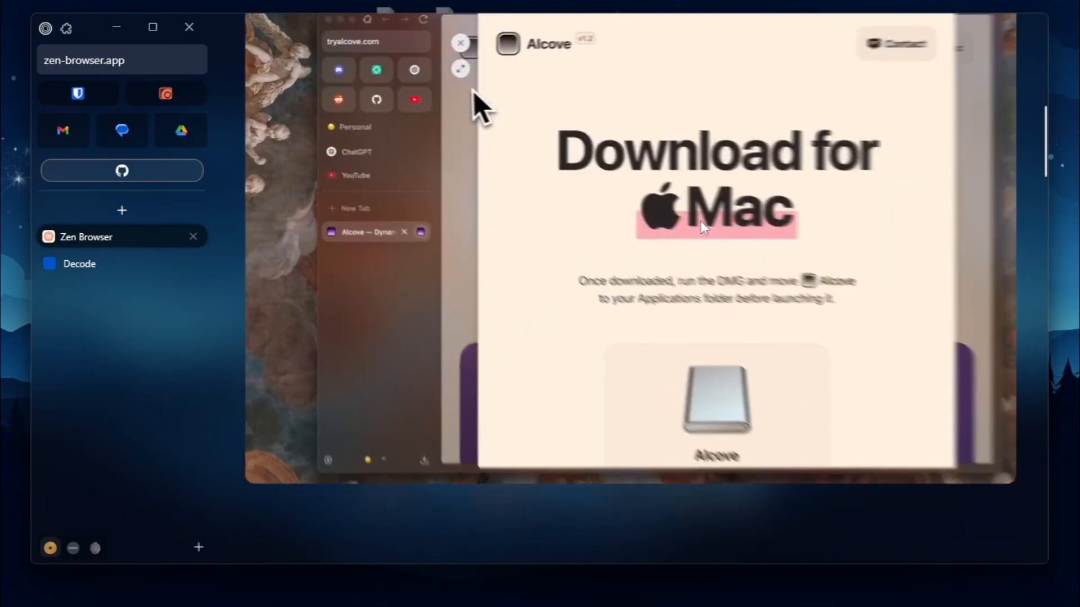
Step: Search the web for "sine mods github" in a new tab and open the Sine repository on GitHub
click(138, 202)
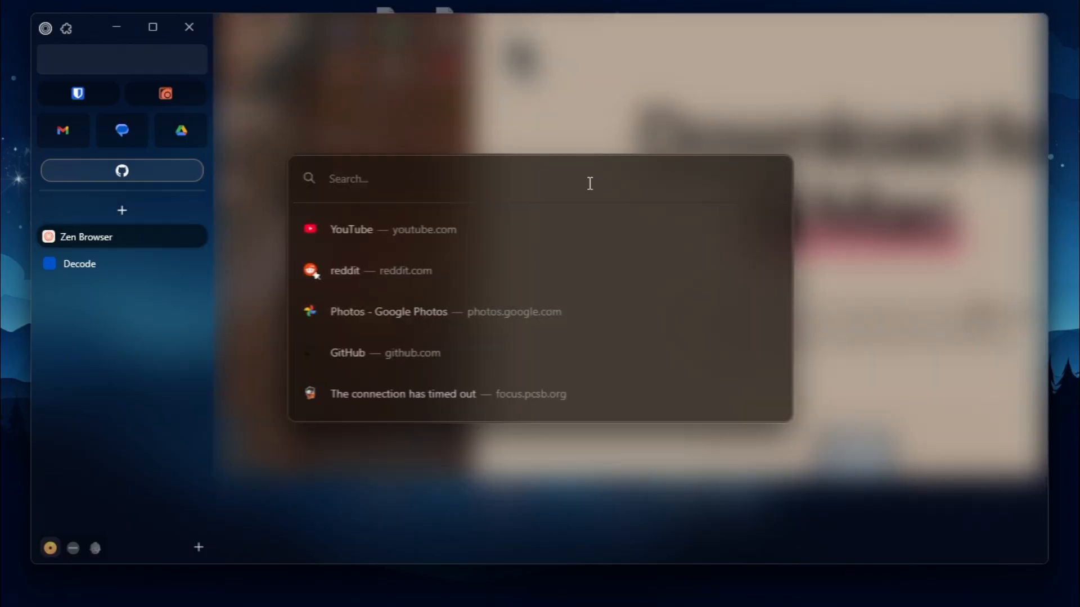
text(sine mods giyh)
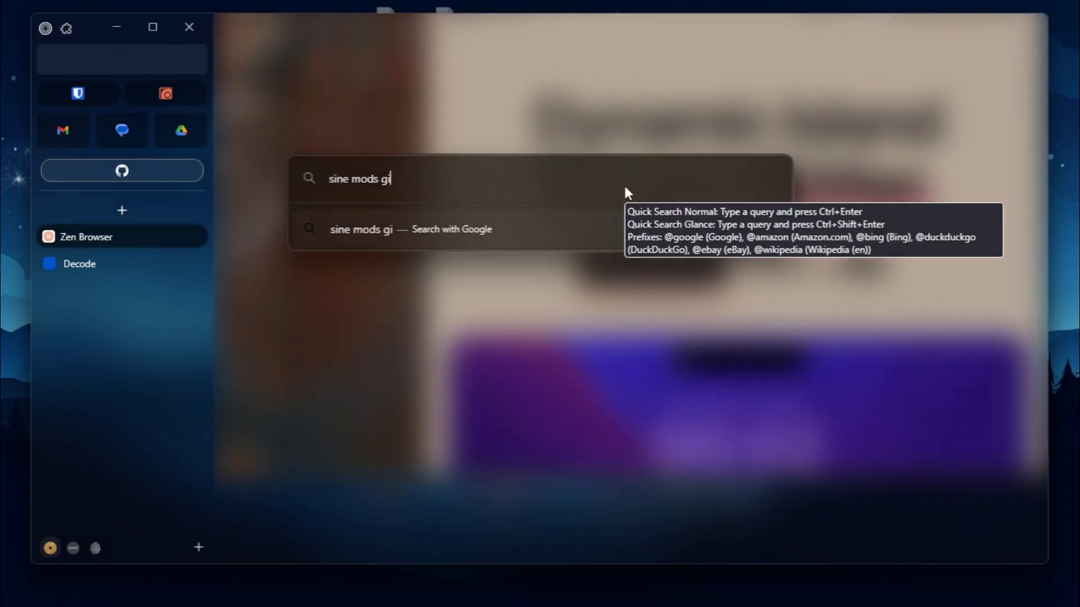
key(BackSpace)
key(BackSpace)
text(thub)
key(Return)
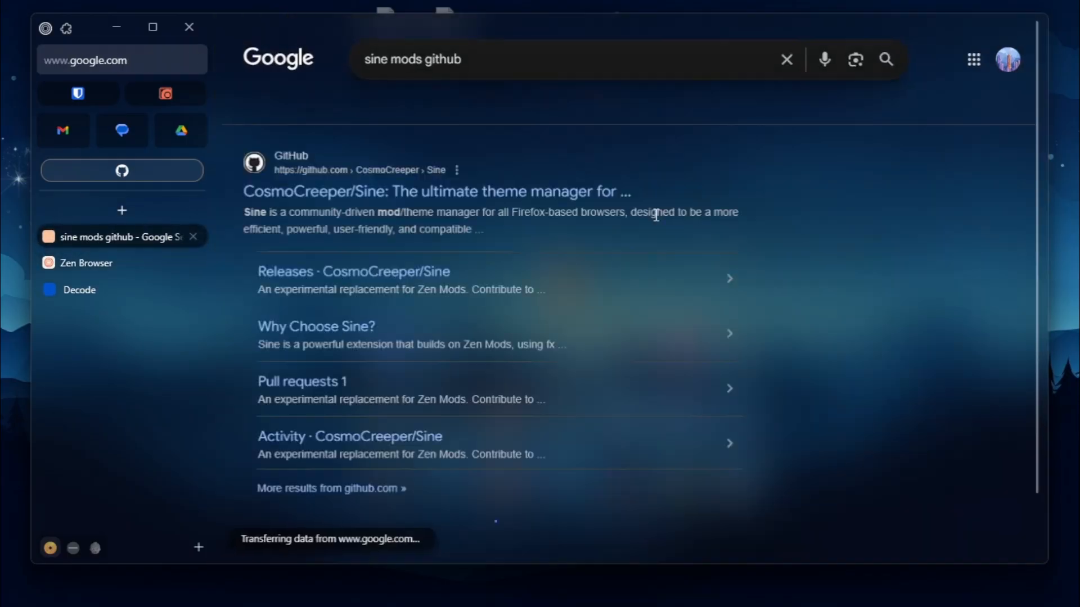
click(420, 189)
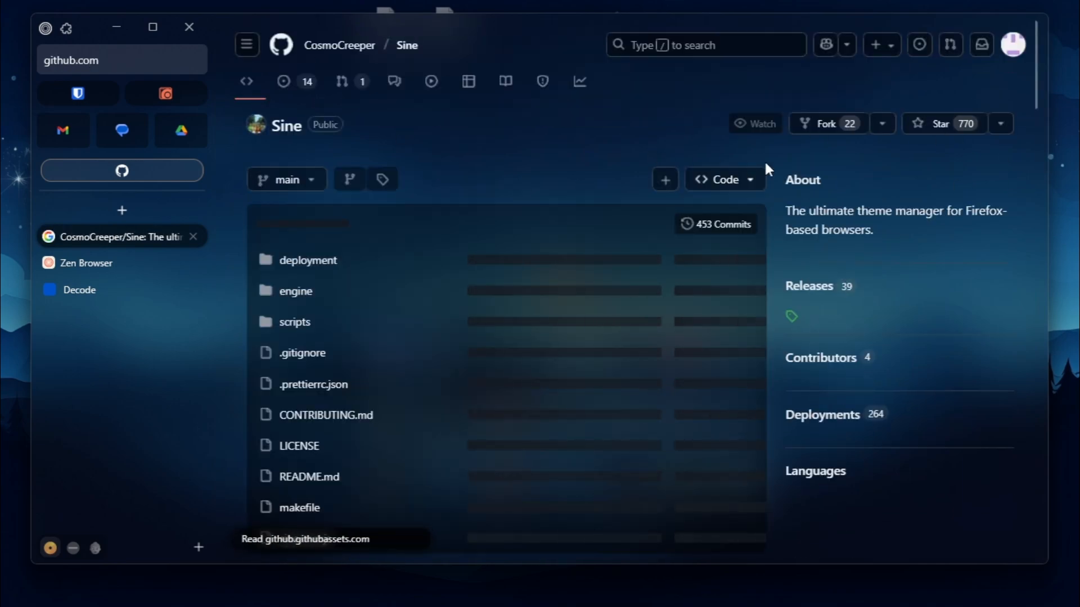
Step: Read the Sine README, covering what Sine is, how it works and the steps for automatic installation
scroll(816, 168, down, 3)
scroll(652, 175, down, 10)
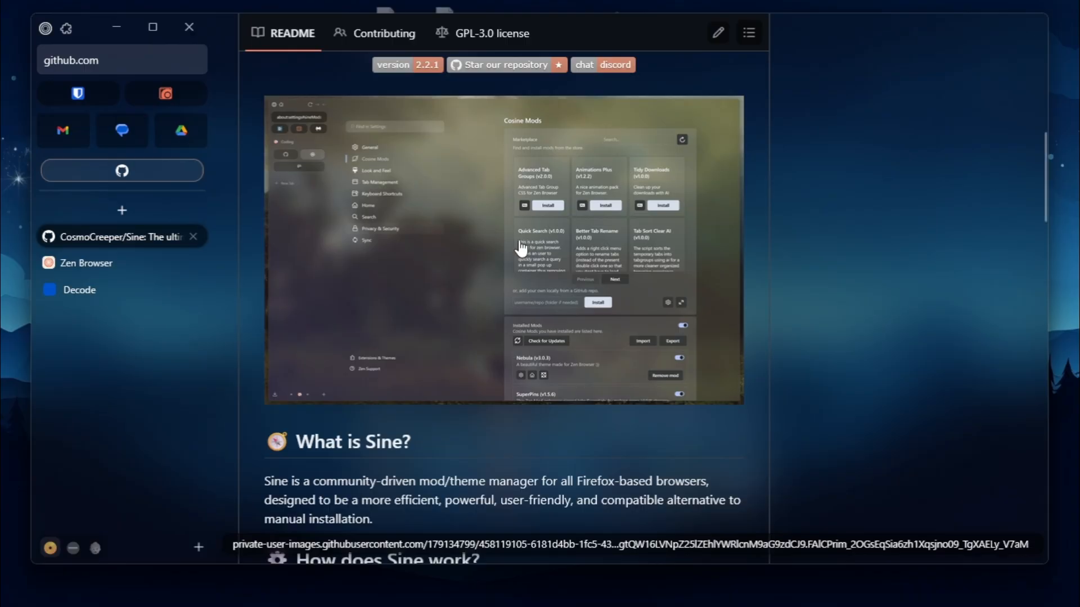
scroll(523, 291, down, 5)
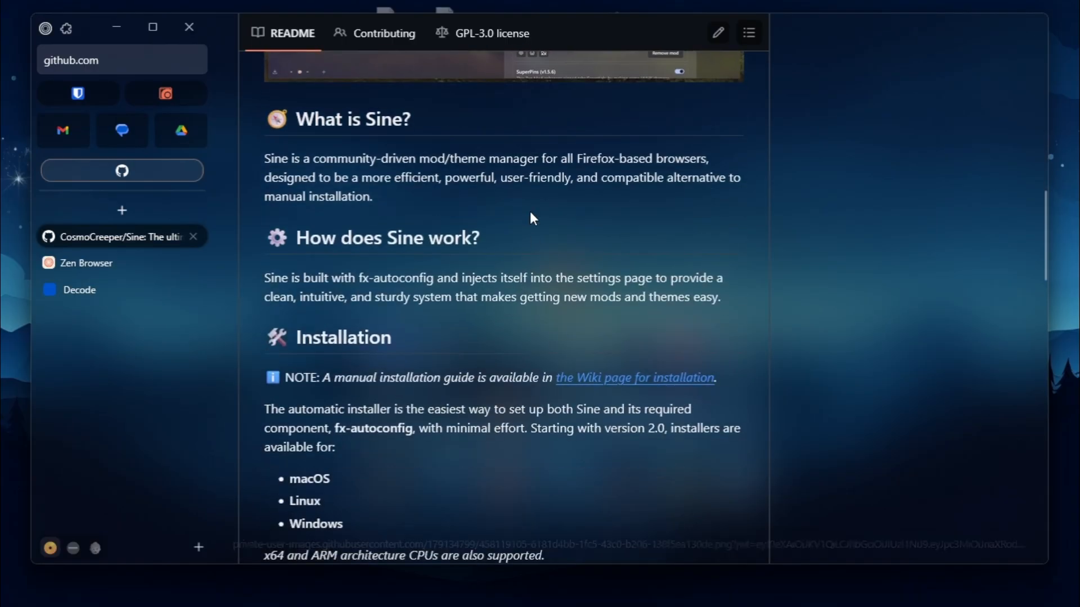
scroll(529, 211, up, 9)
scroll(740, 342, up, 1)
scroll(742, 345, down, 10)
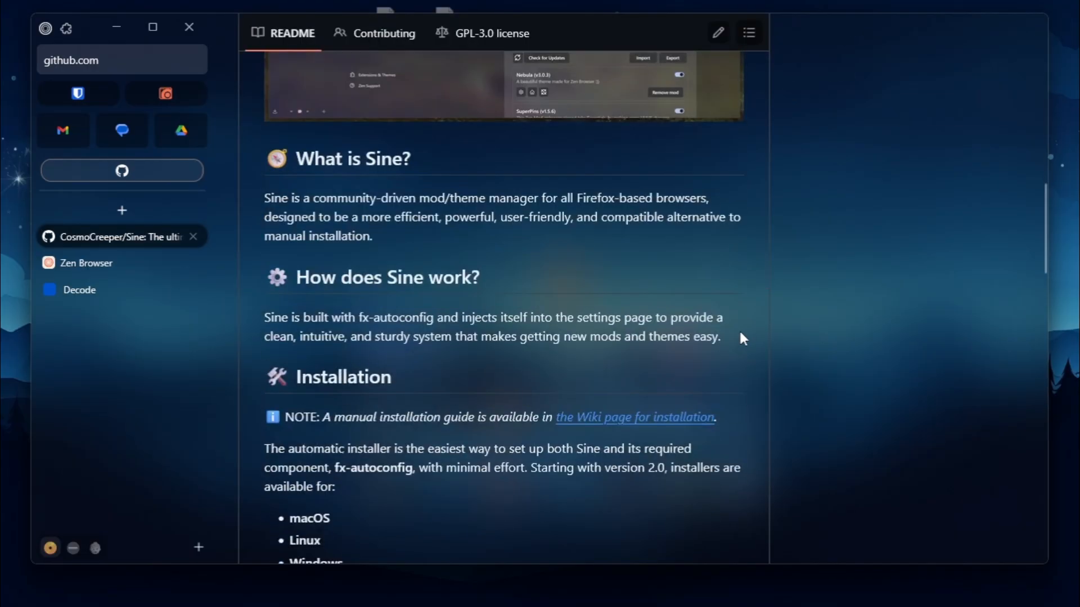
scroll(548, 209, down, 1)
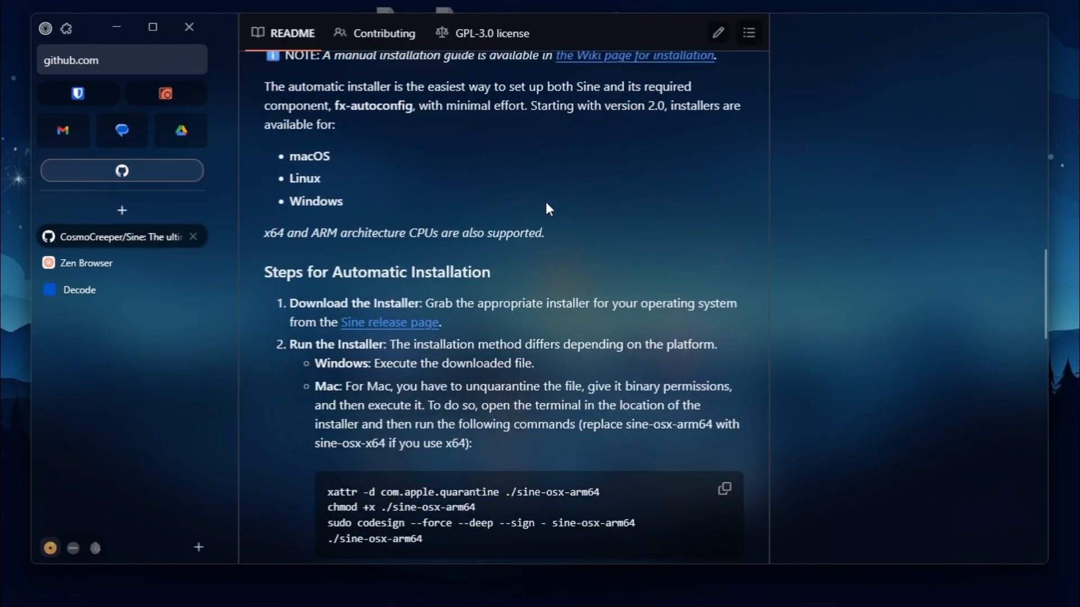
scroll(545, 202, down, 6)
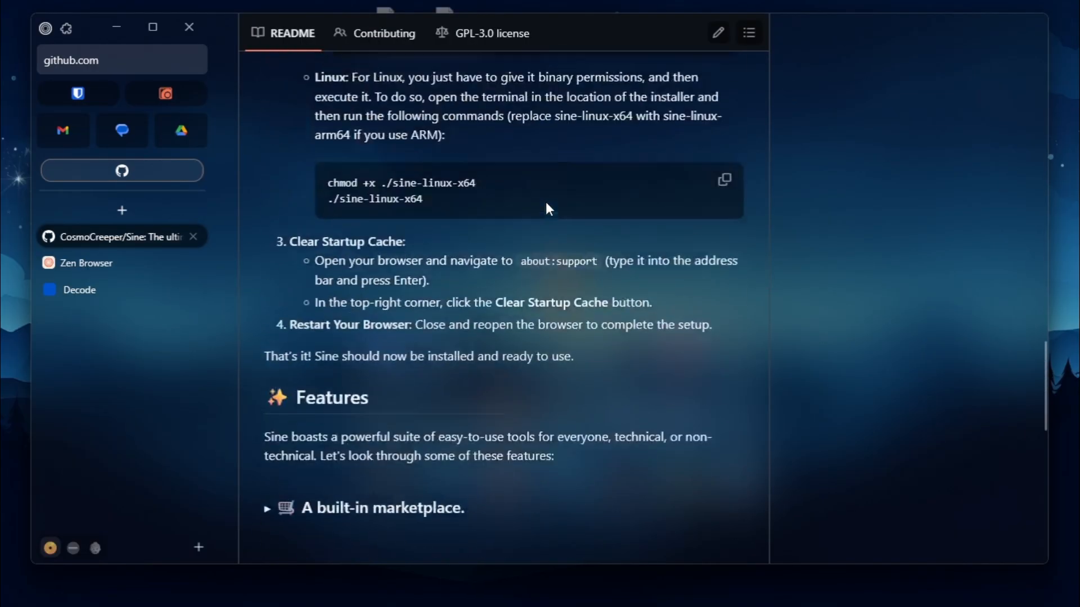
scroll(550, 208, up, 6)
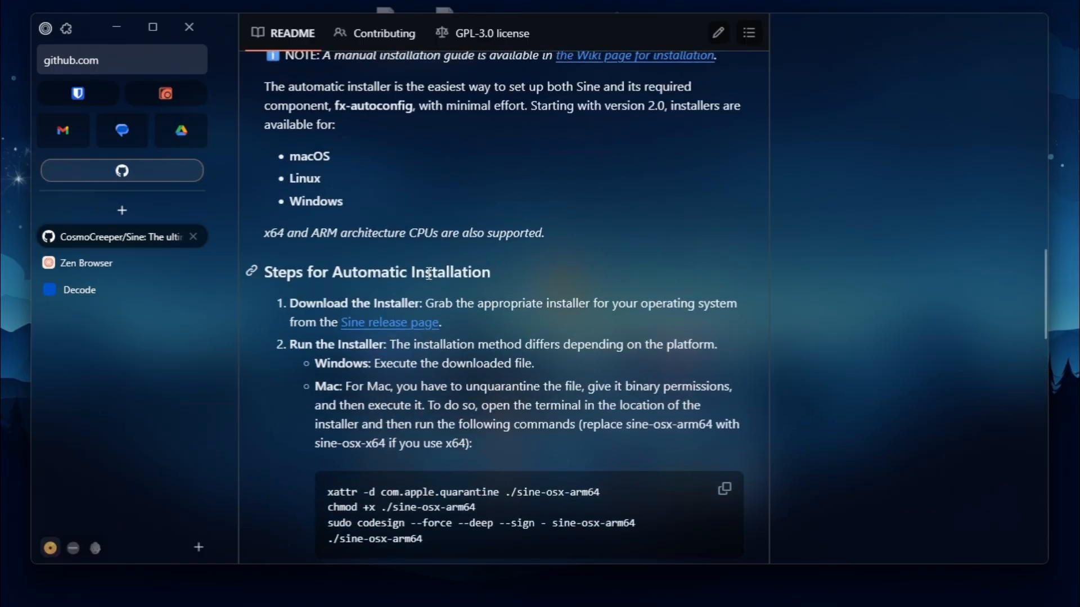
scroll(428, 273, down, 7)
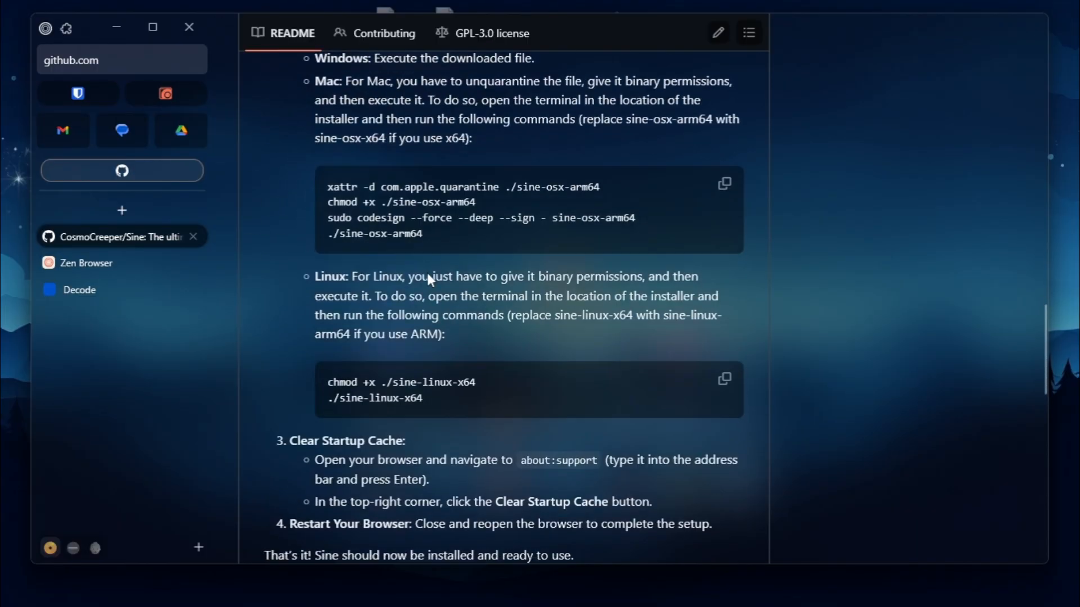
scroll(428, 273, up, 4)
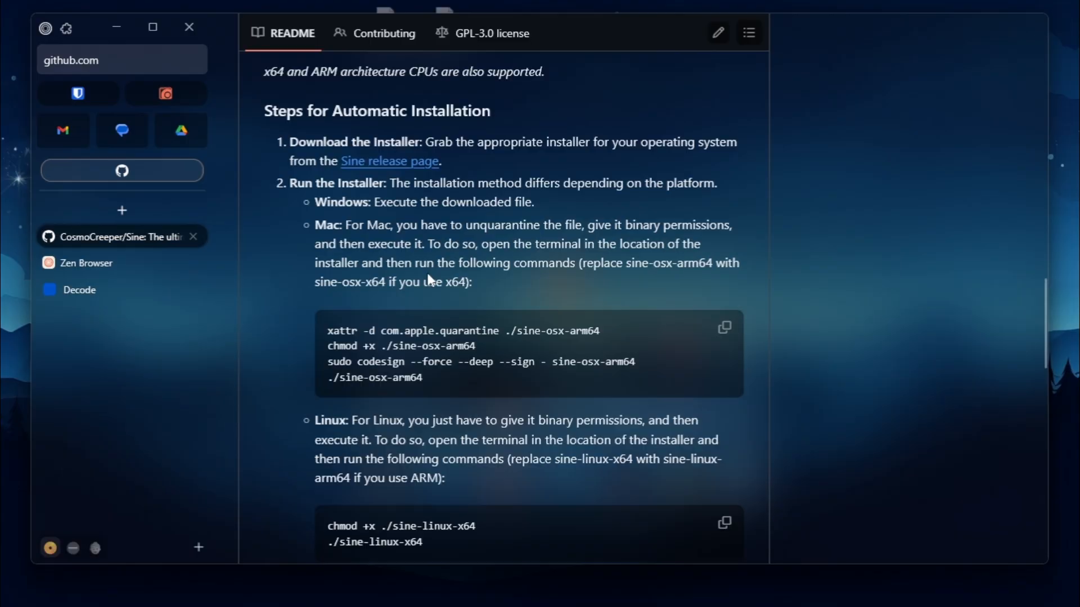
Step: Open the latest Sine release page, v2.2.1, and look through its downloadable assets
scroll(781, 190, up, 7)
scroll(781, 189, up, 10)
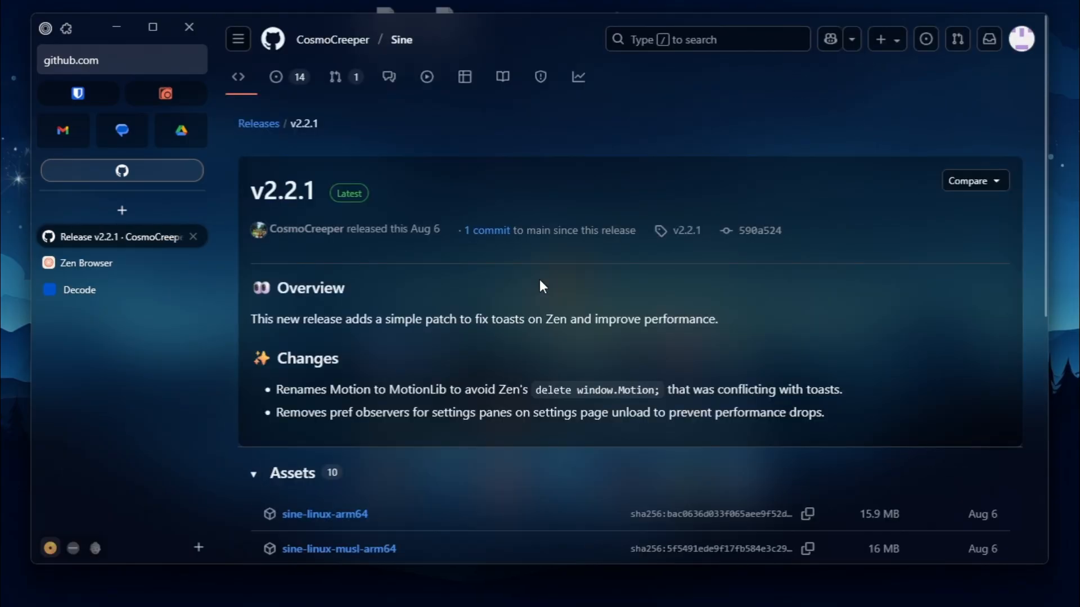
scroll(523, 298, down, 3)
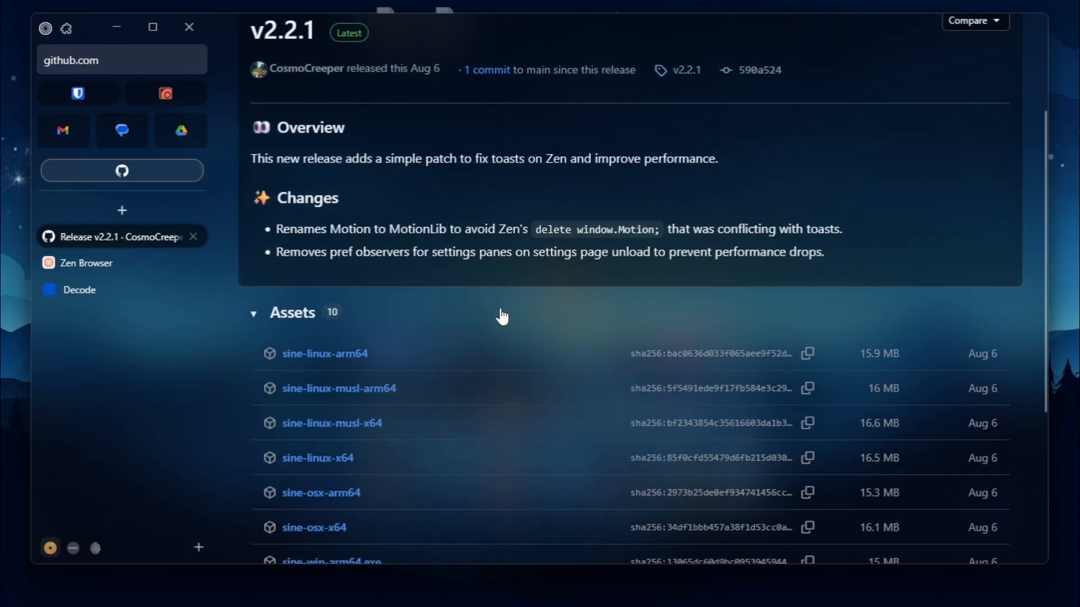
scroll(444, 326, down, 3)
scroll(453, 325, up, 3)
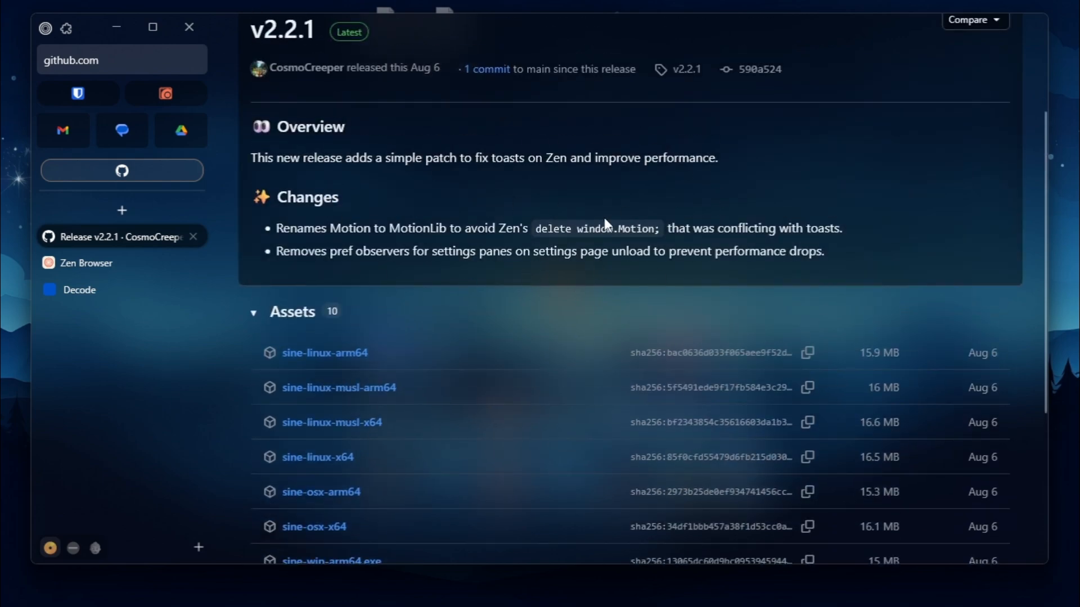
Step: Open the Sine Mods section of the browser settings and look over its marketplace
click(47, 28)
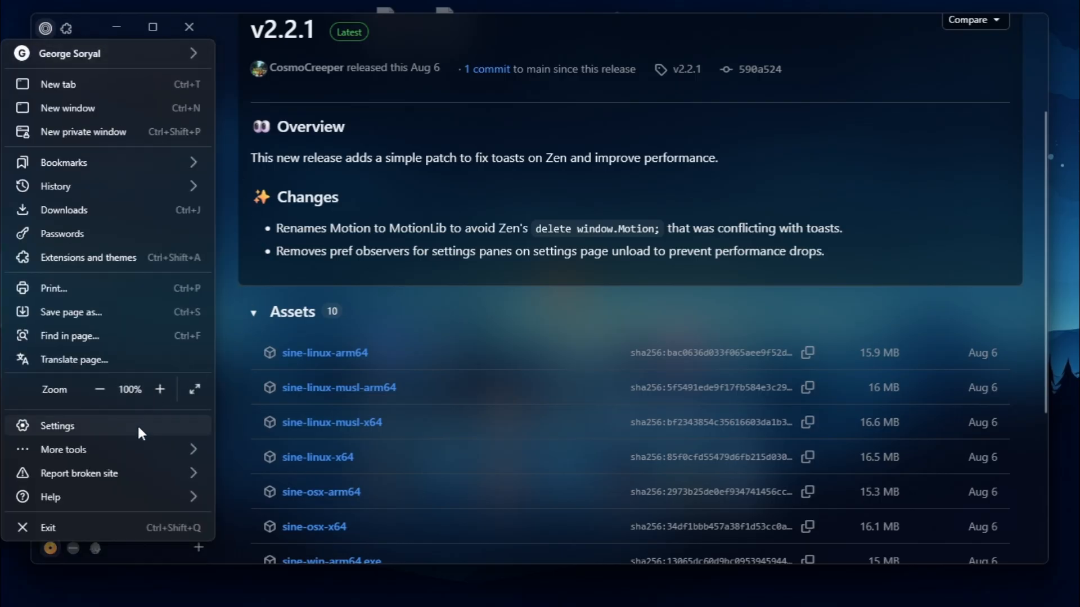
click(141, 428)
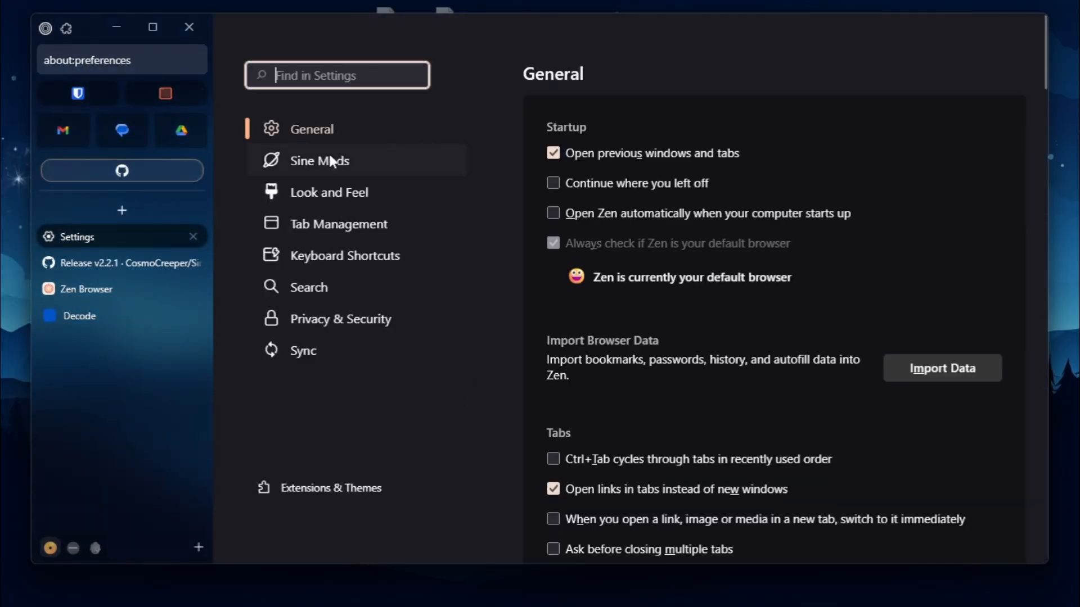
click(304, 160)
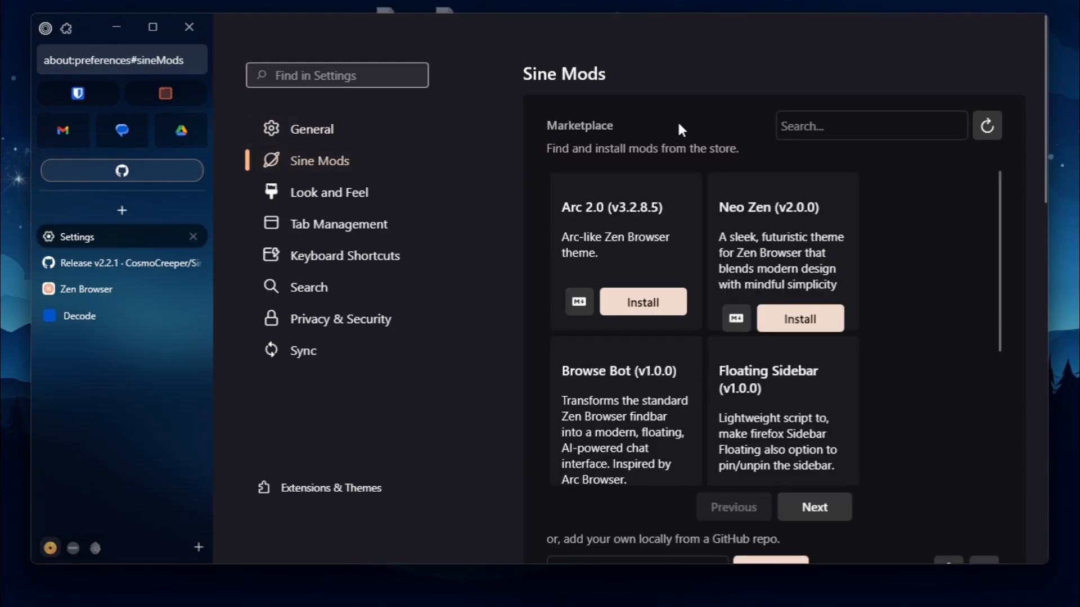
scroll(714, 127, down, 7)
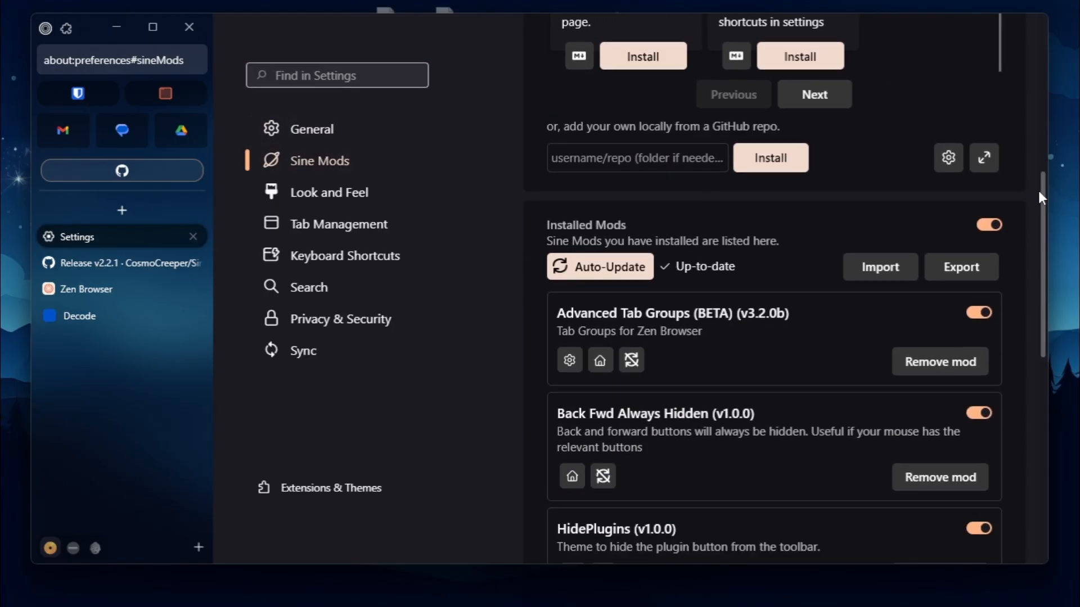
scroll(1038, 191, up, 7)
scroll(935, 274, up, 3)
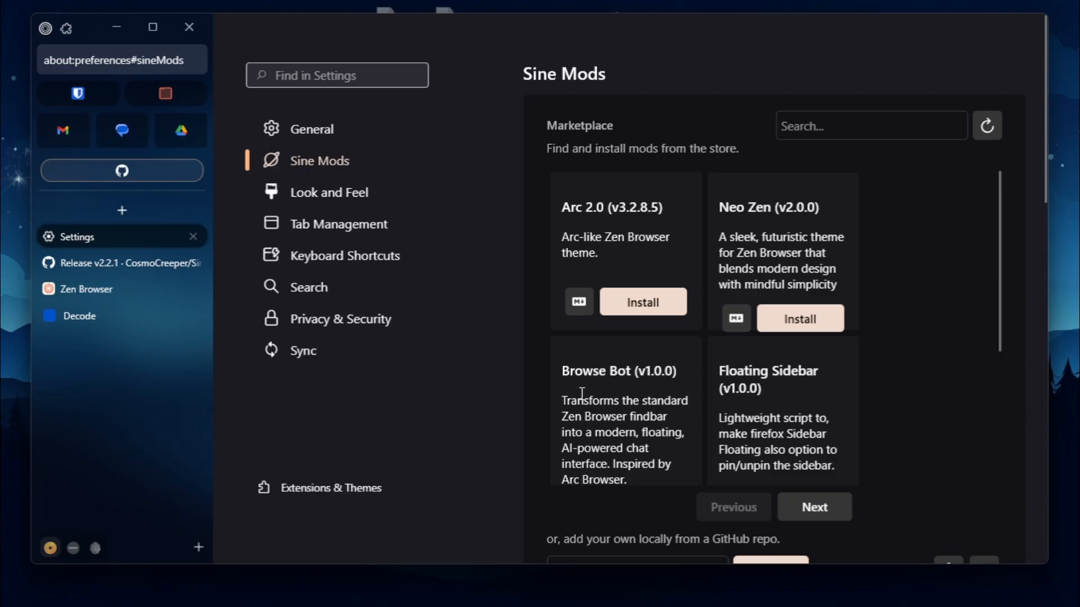
scroll(875, 282, down, 3)
scroll(622, 297, up, 3)
Step: View the Arc 2.0 mod's readme from the marketplace, then close it
click(578, 304)
scroll(761, 247, down, 6)
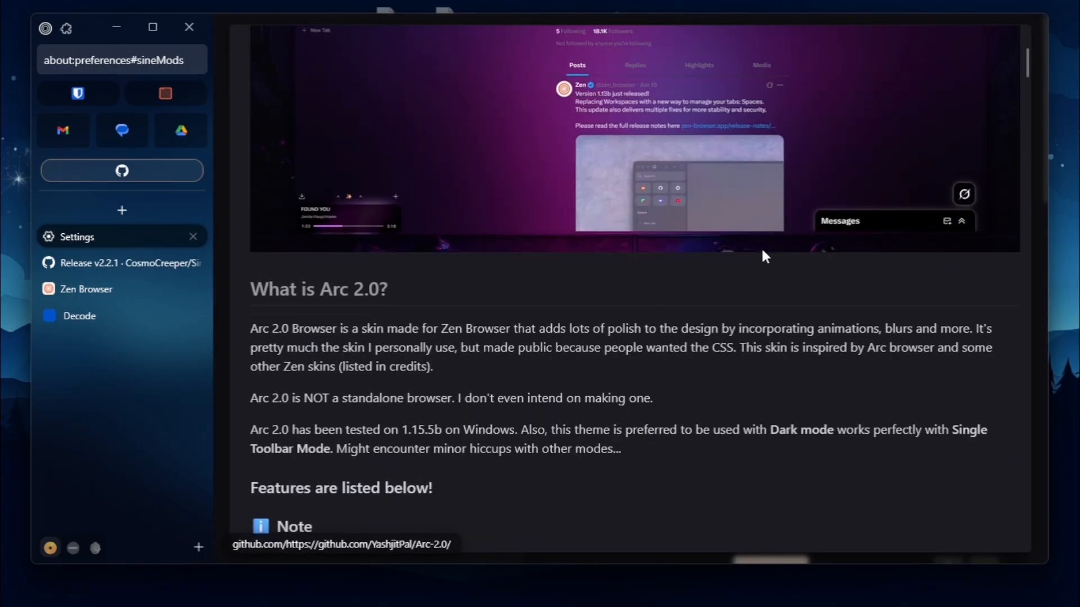
scroll(745, 253, up, 3)
scroll(731, 230, down, 3)
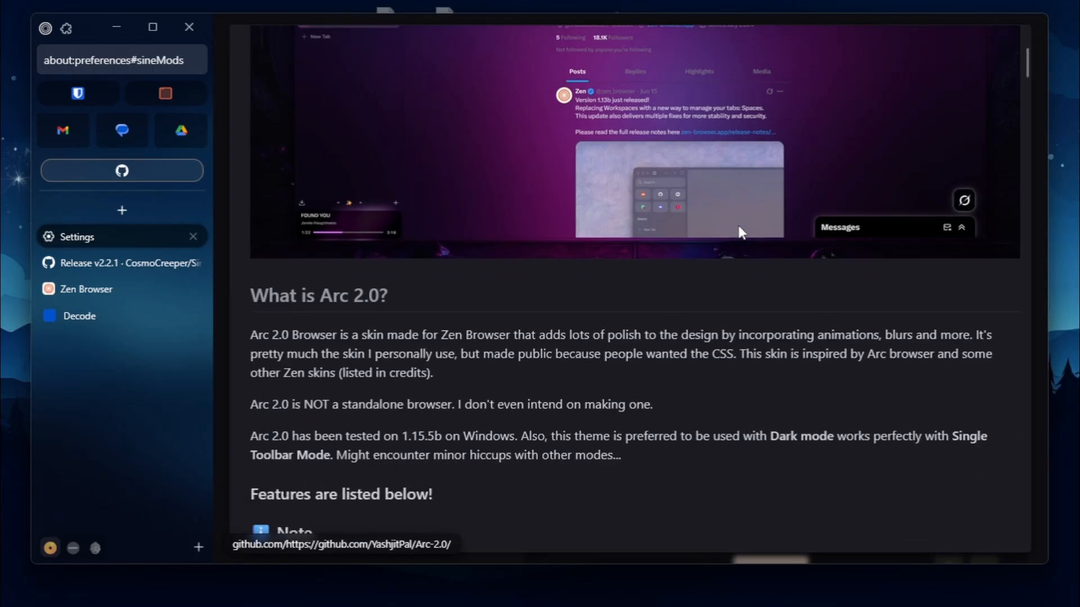
scroll(723, 240, up, 10)
click(962, 66)
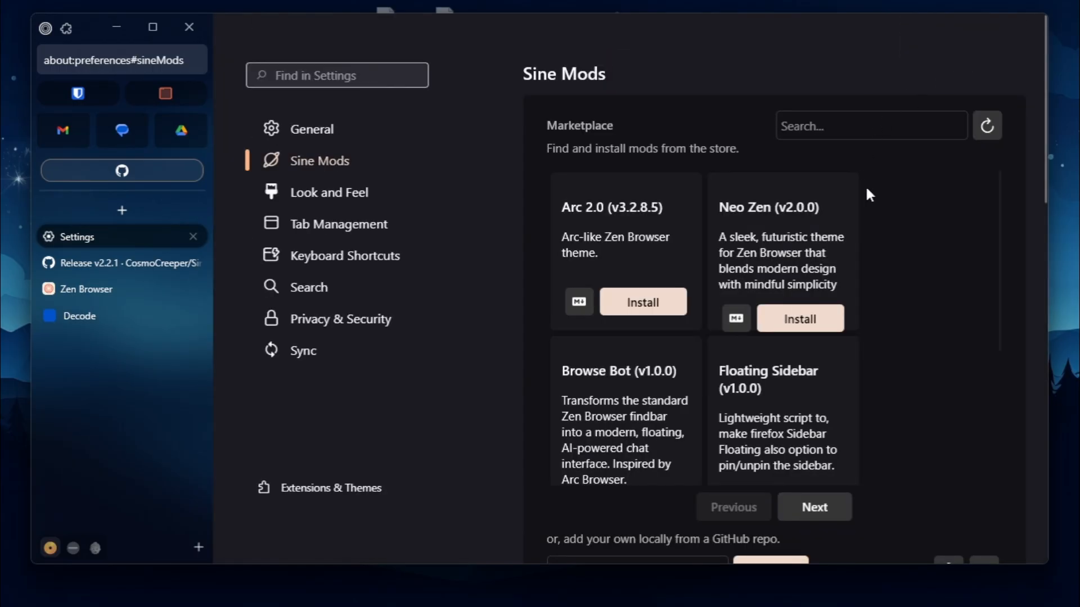
Step: Look through the list of installed Sine mods, from Advanced Tab Groups to Tidy Tabs, with attention to the Nebula theme
scroll(815, 186, down, 3)
scroll(647, 151, down, 6)
scroll(612, 148, down, 3)
scroll(661, 207, up, 6)
scroll(703, 320, down, 7)
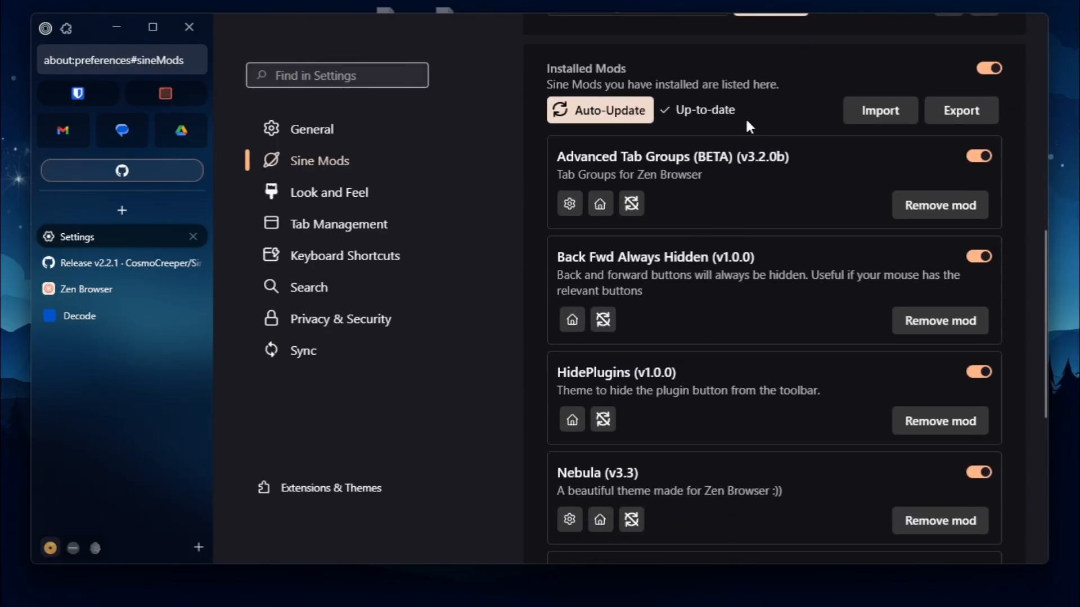
scroll(735, 300, down, 3)
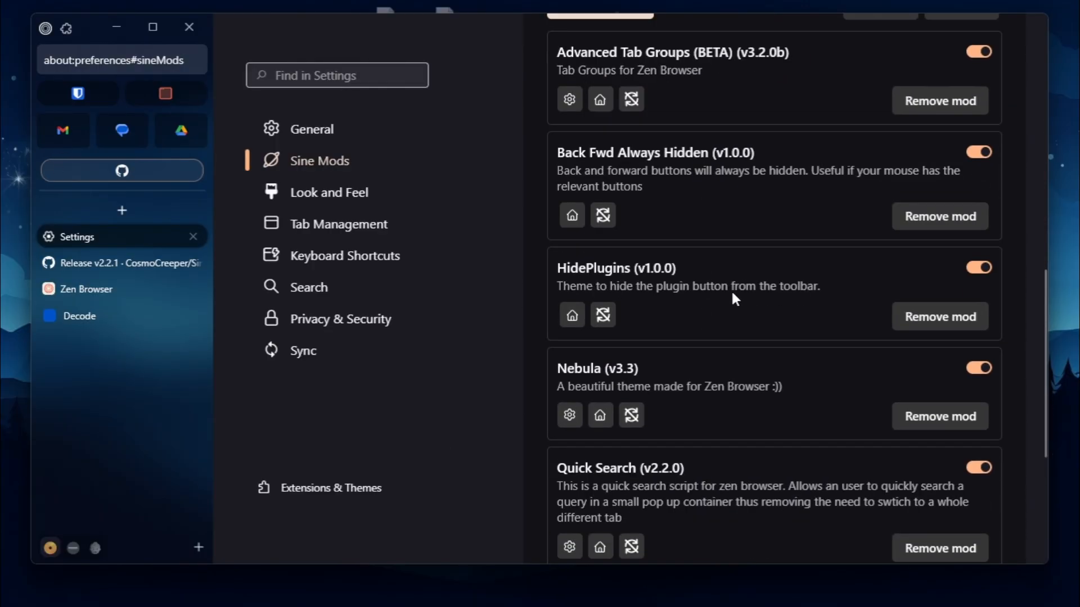
scroll(597, 203, down, 3)
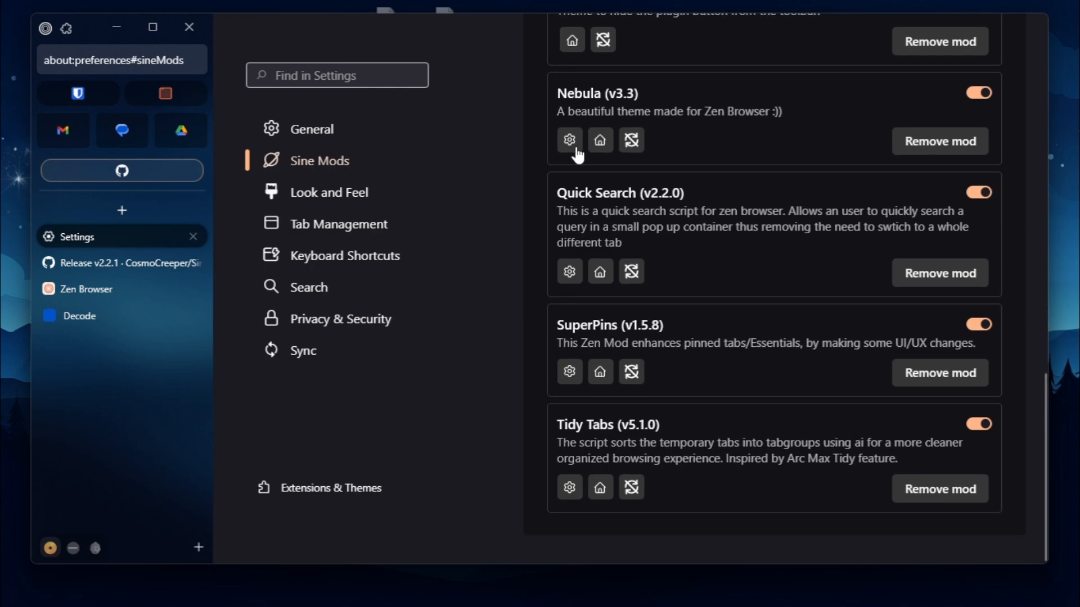
triple_click(576, 111)
click(686, 138)
mouse_move(88, 30)
mouse_down()
mouse_move(113, 38)
mouse_move(127, 103)
mouse_move(95, 93)
mouse_move(87, 40)
mouse_up()
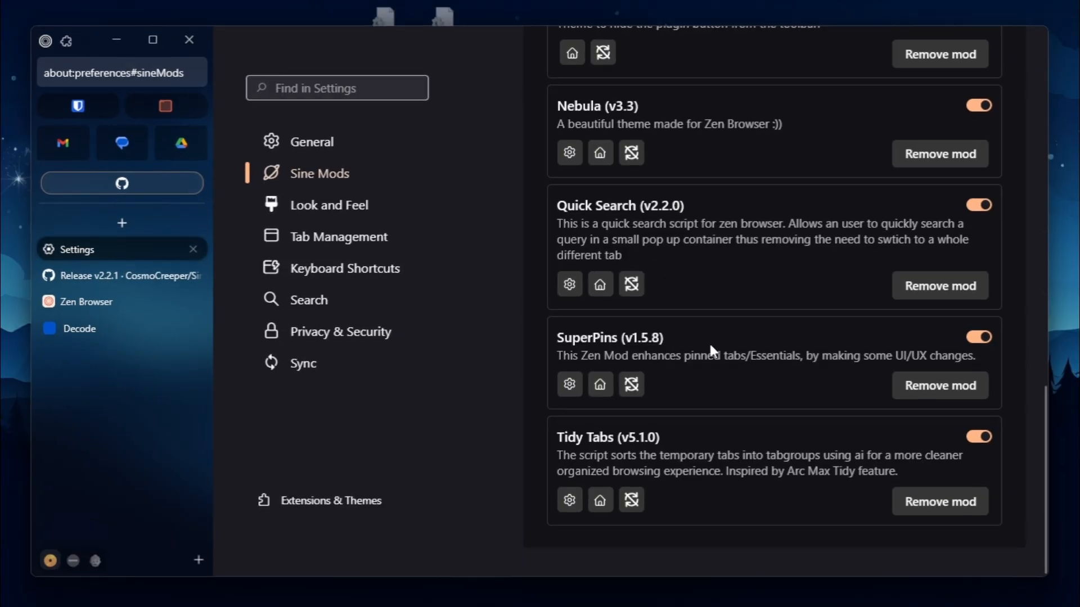
scroll(595, 349, up, 7)
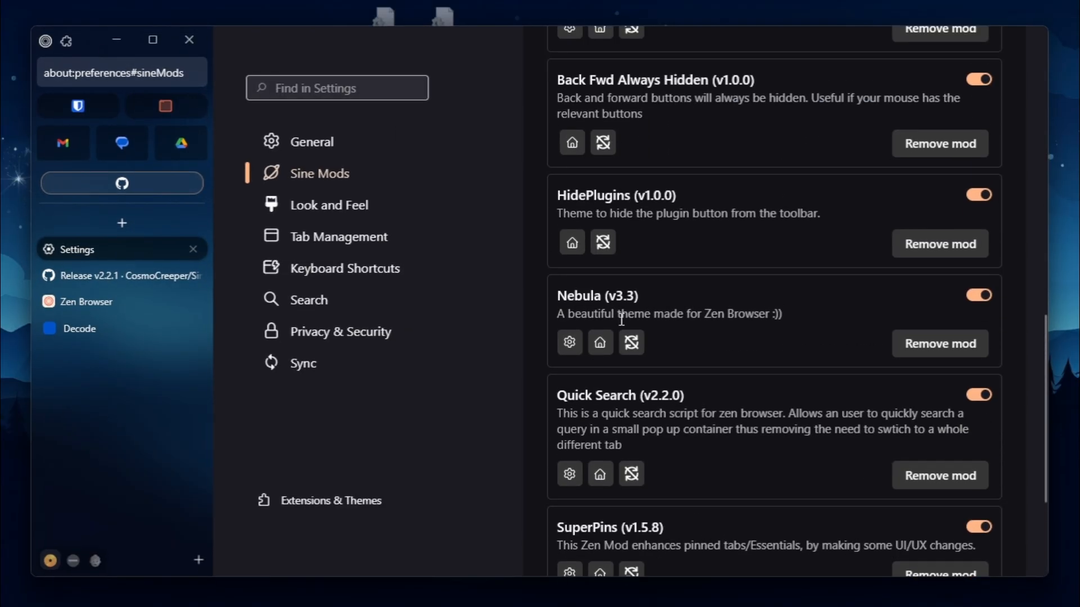
Step: Look at the Advanced Tab Groups (BETA) entry in the installed mods list and at the tabs in the sidebar
triple_click(579, 171)
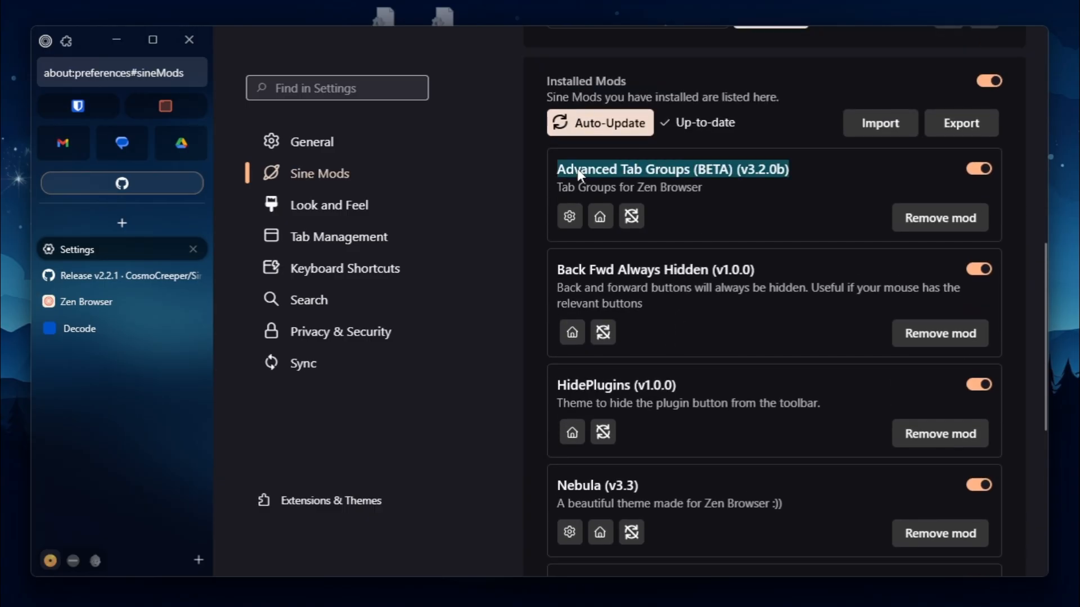
click(99, 324)
click(98, 324)
click(99, 324)
click(99, 323)
click(741, 184)
scroll(741, 184, down, 3)
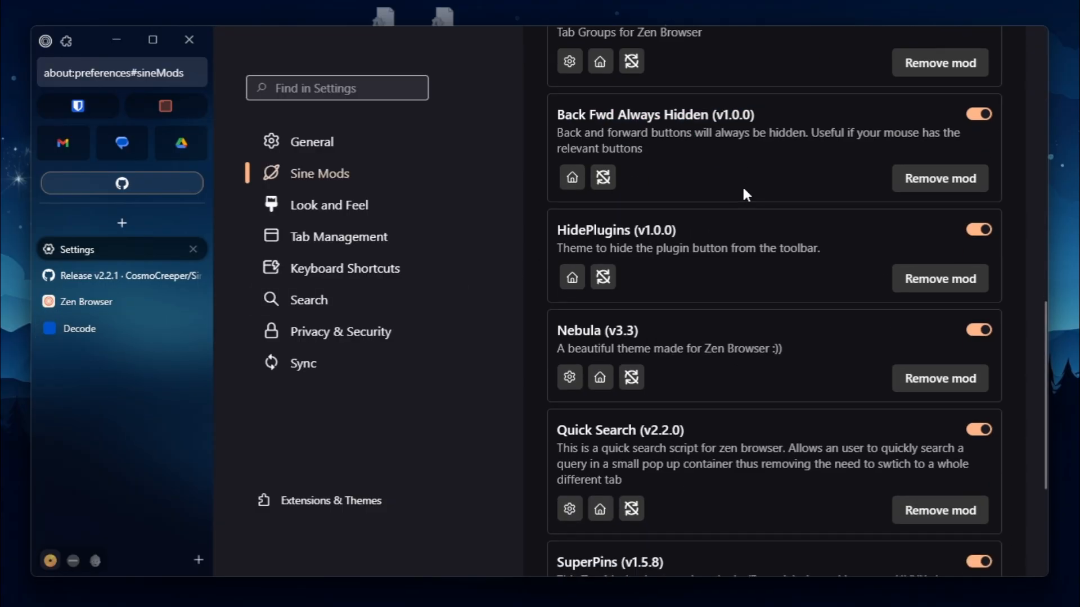
Step: Examine the Back Fwd Always Hidden and HidePlugins mods in the installed list, comparing them with the browser's toolbar
double_click(669, 81)
click(669, 82)
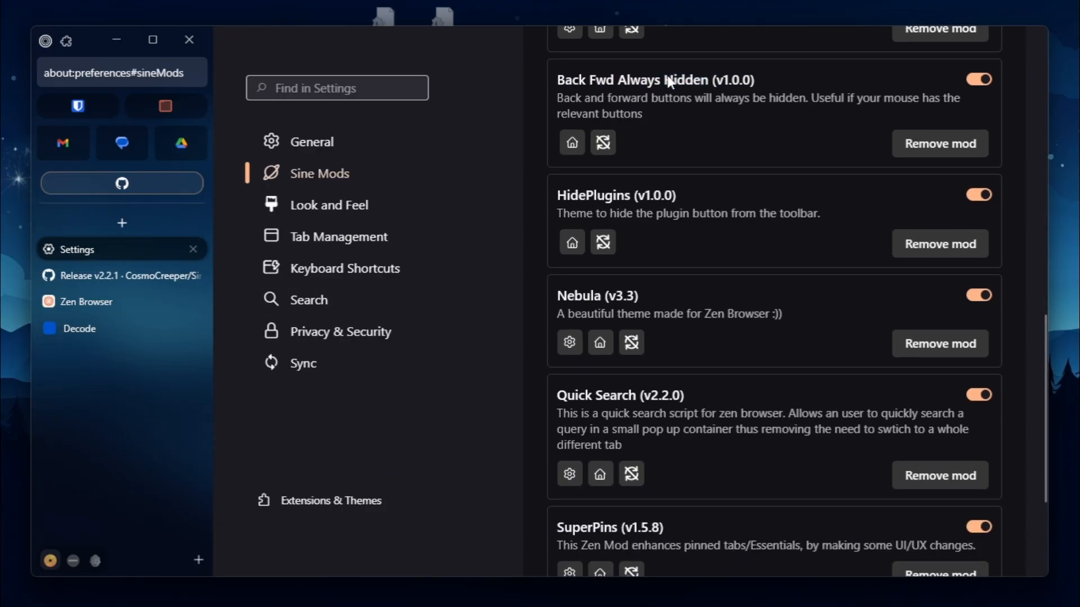
triple_click(669, 79)
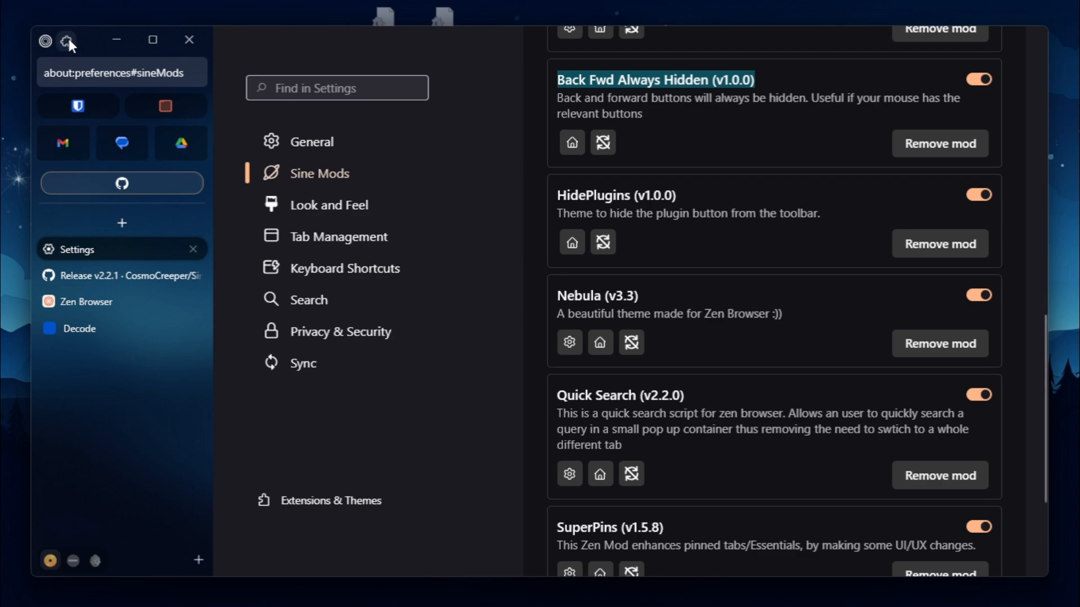
double_click(614, 194)
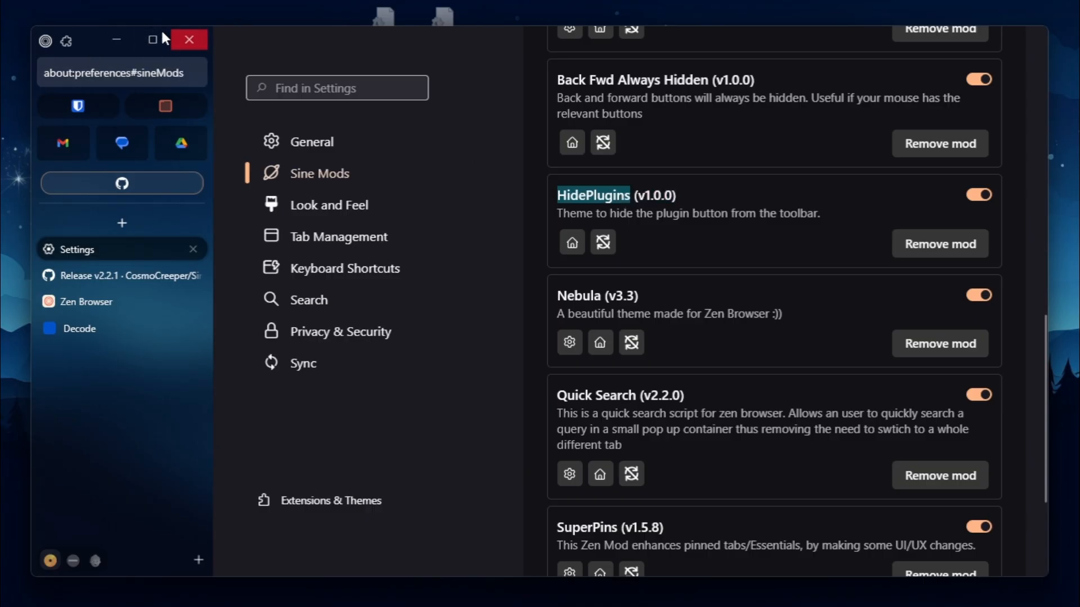
click(677, 200)
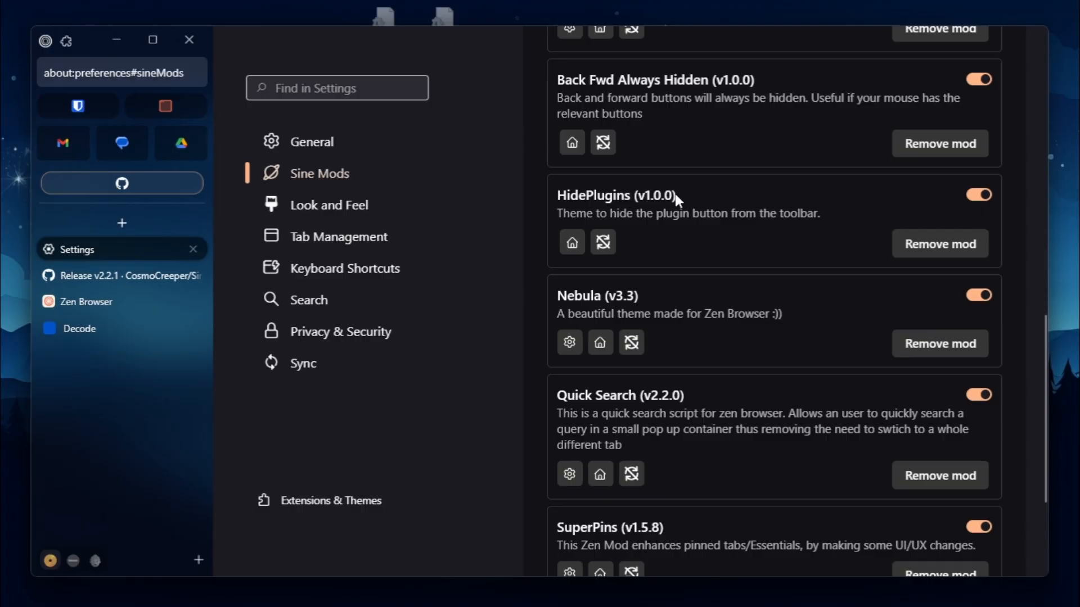
triple_click(678, 200)
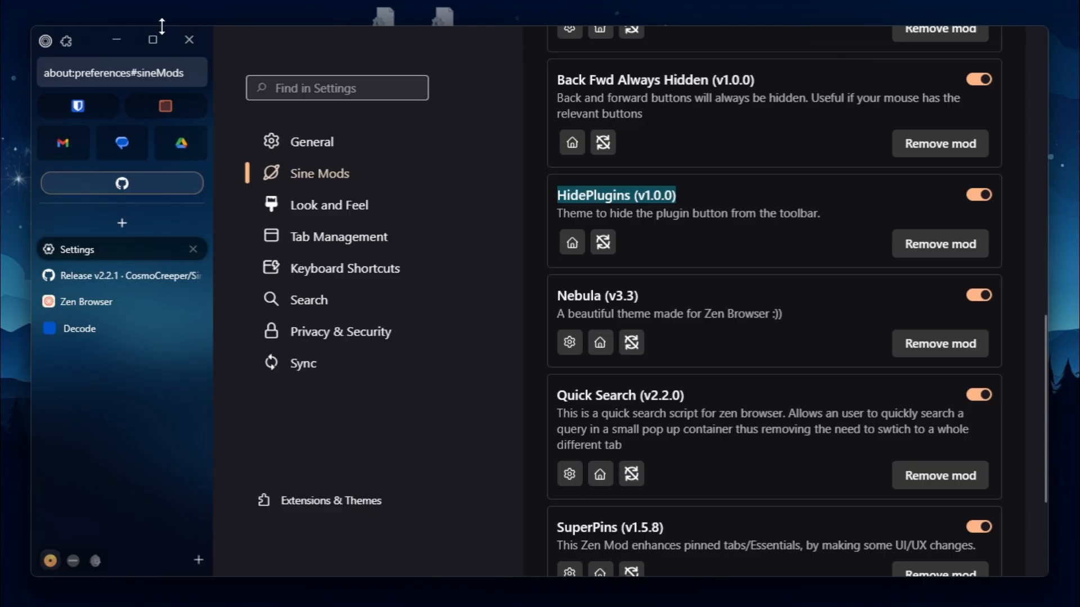
click(665, 130)
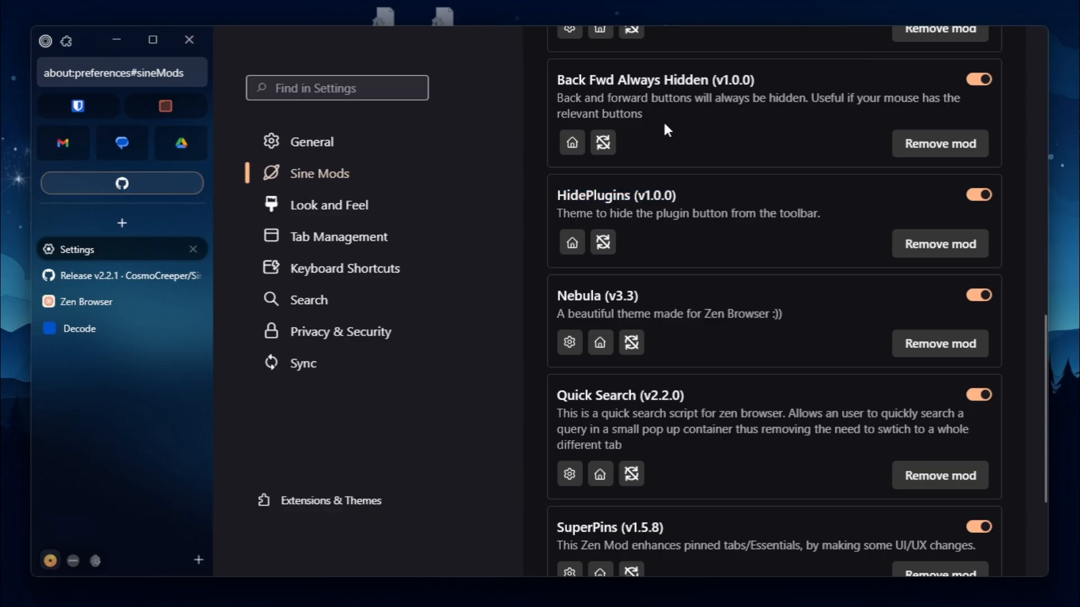
Step: Review the Nebula mod's settings, including window control buttons and config options, and close them
scroll(645, 205, up, 3)
scroll(639, 205, down, 3)
click(569, 344)
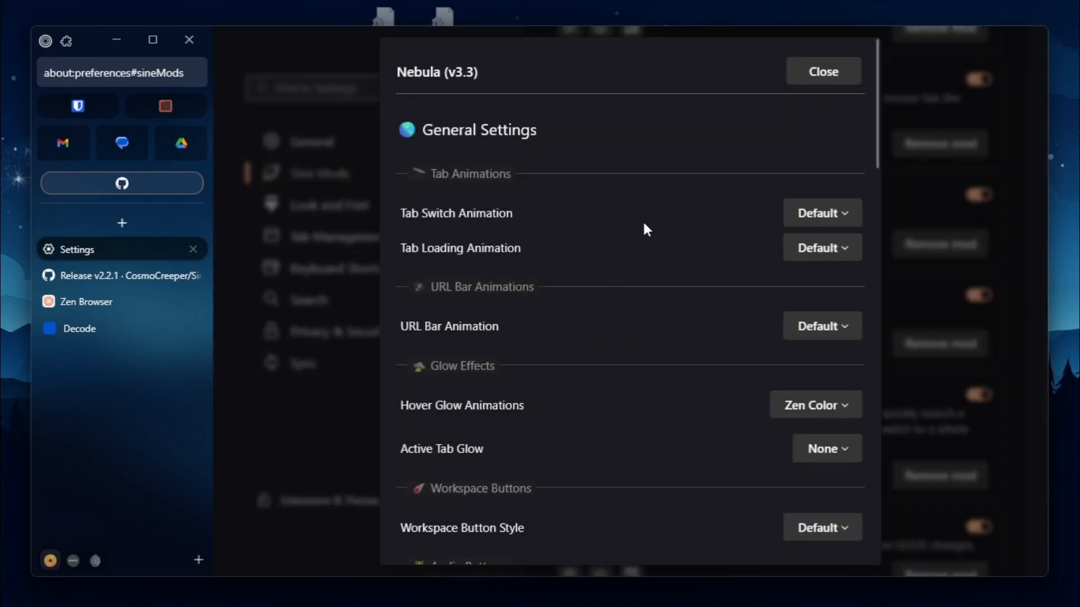
scroll(652, 208, down, 10)
scroll(669, 200, up, 3)
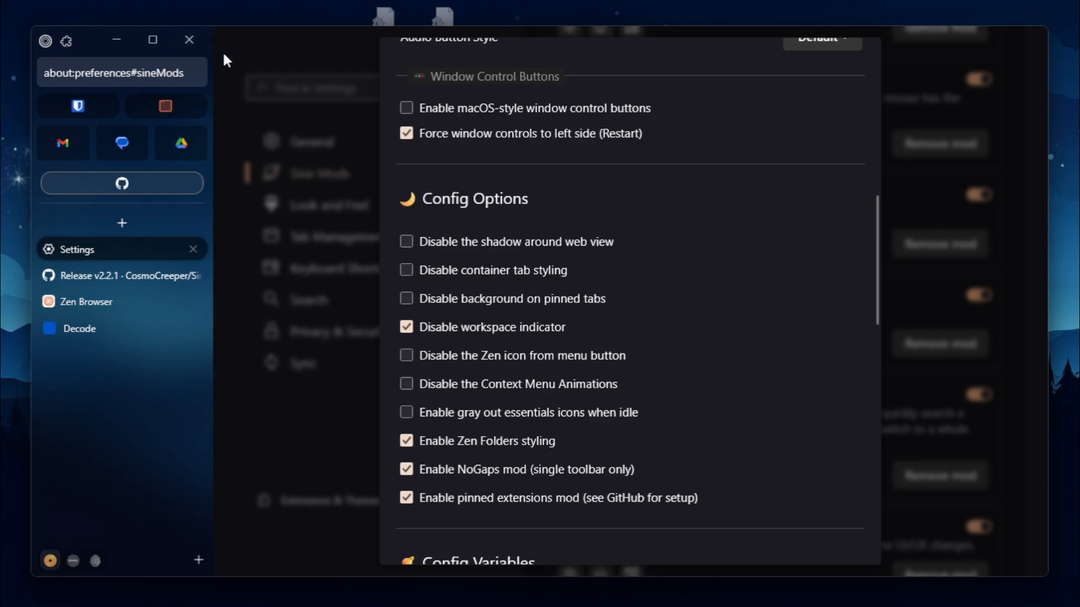
scroll(809, 92, up, 15)
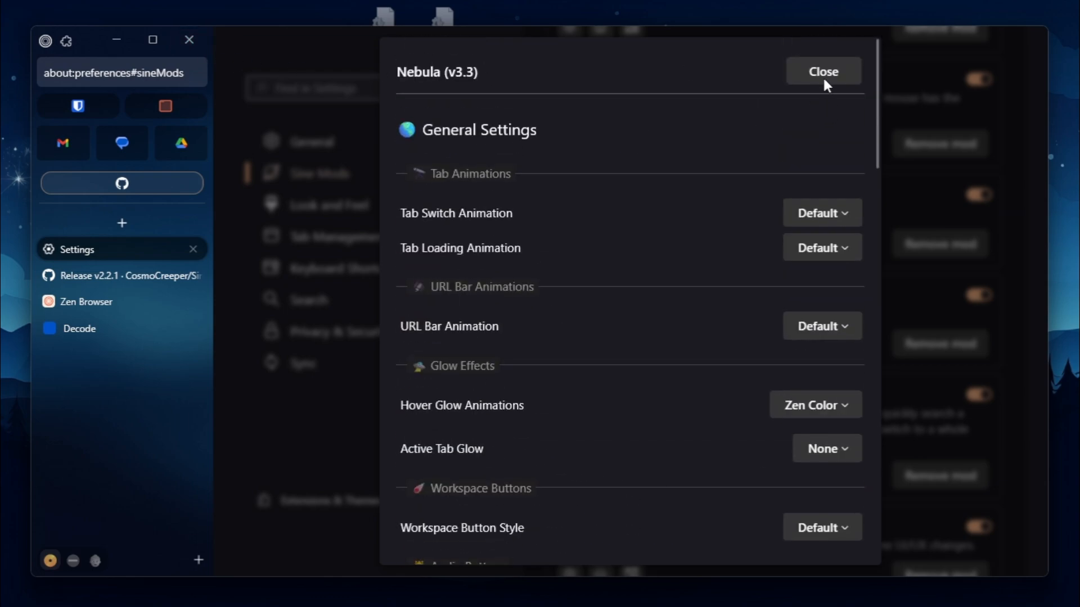
click(822, 76)
Step: Return to the Sine marketplace and look over the mods offered for installation
scroll(806, 140, up, 15)
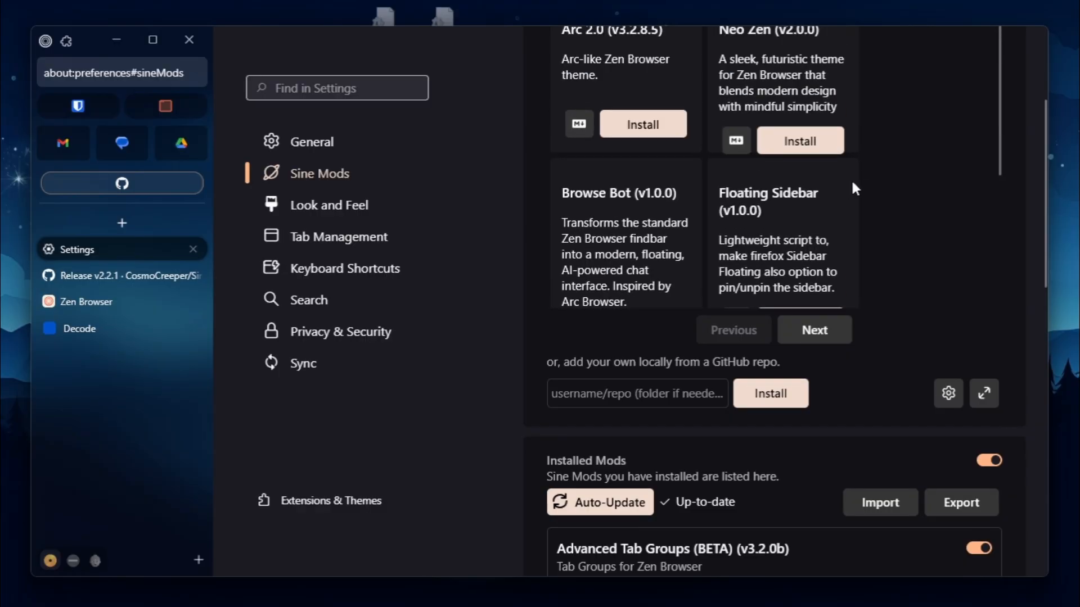
scroll(832, 301, up, 2)
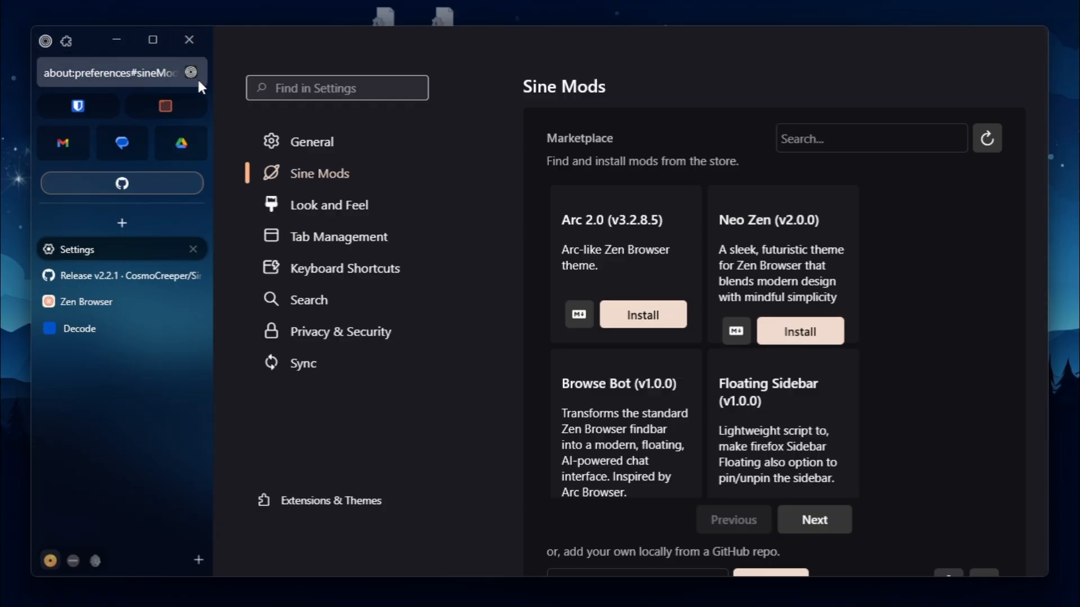
scroll(815, 88, down, 3)
scroll(885, 130, down, 2)
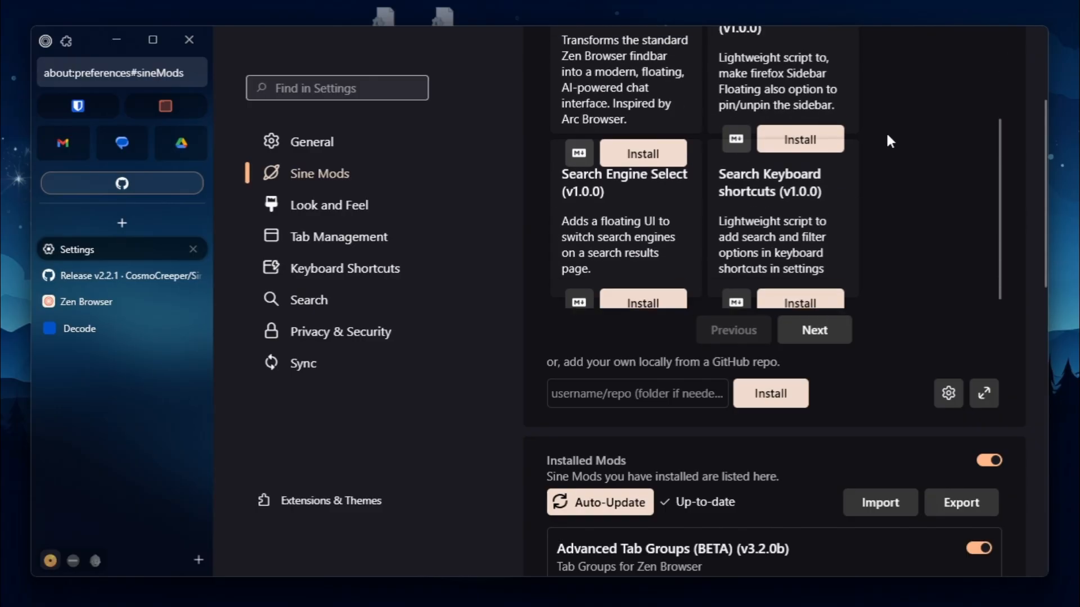
Step: Find Quick Search among the installed mods, bring up its search popup and close it
scroll(905, 236, down, 5)
scroll(855, 274, down, 5)
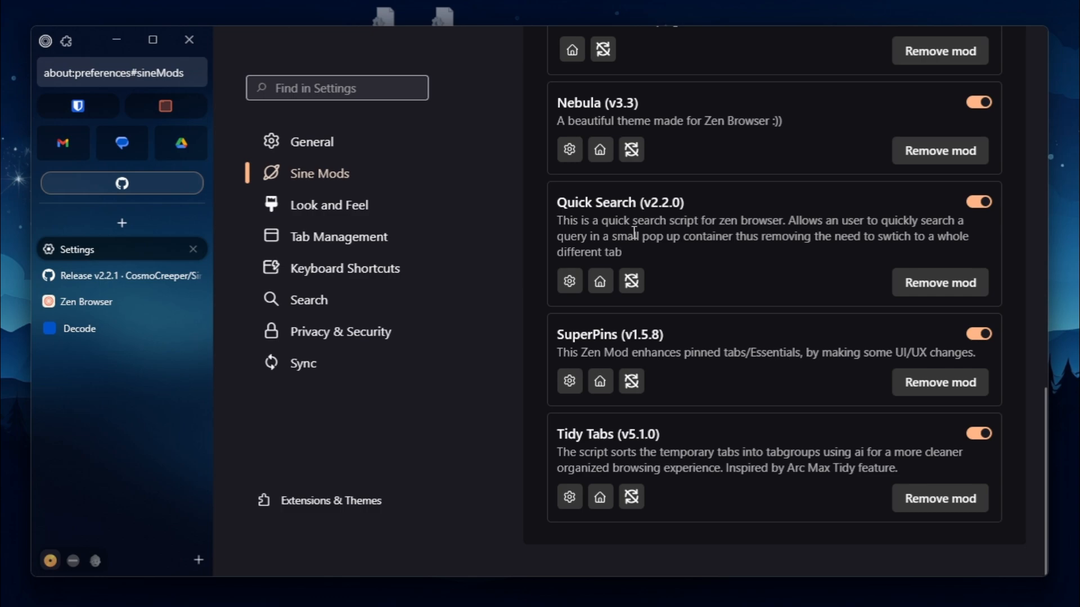
key(ctrl+shift+y)
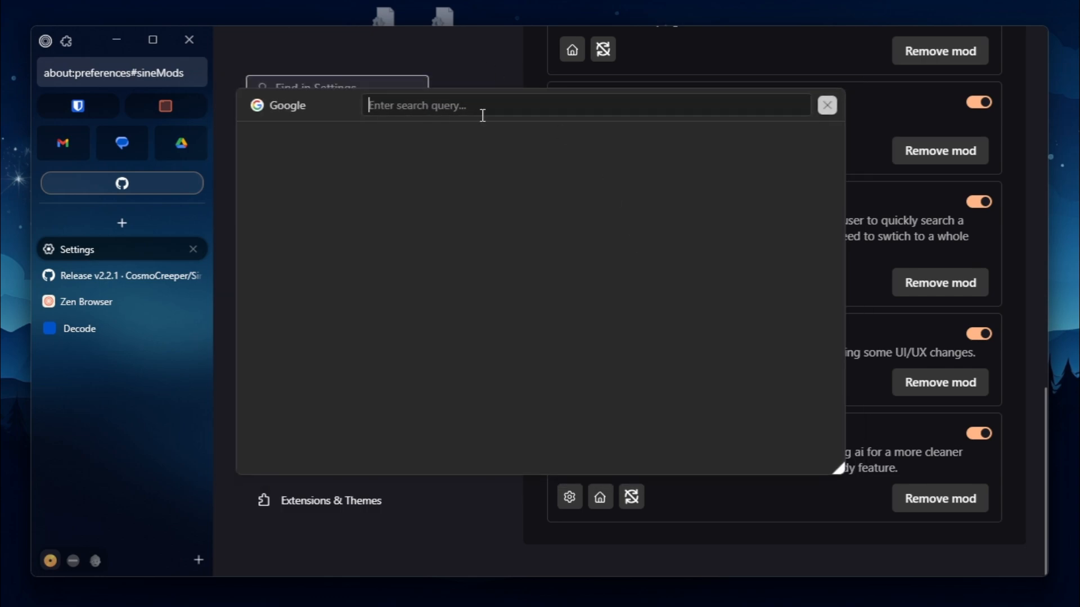
click(822, 115)
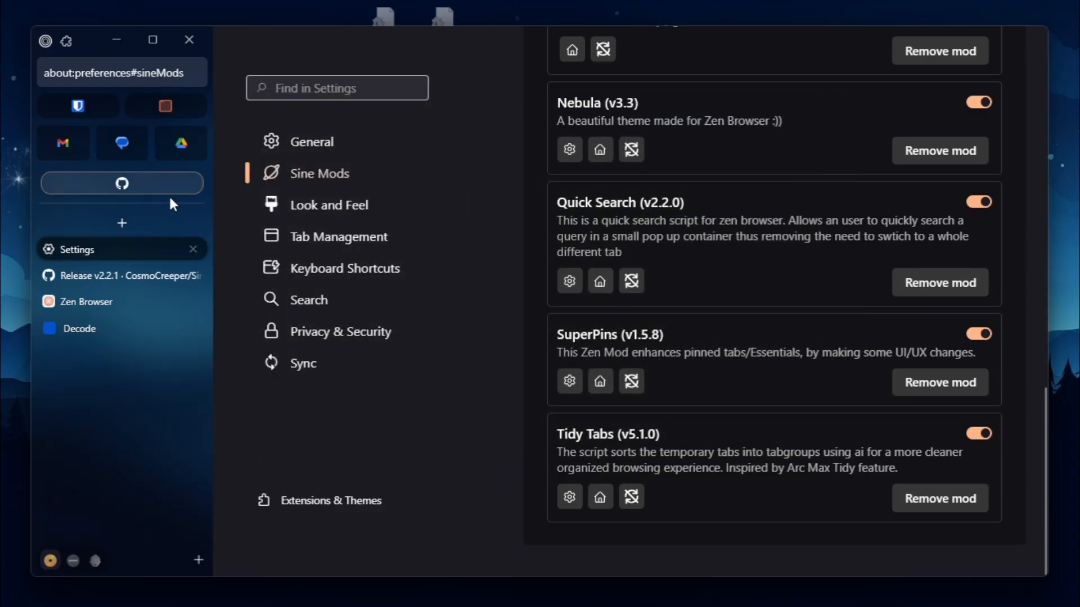
Step: Open the SuperPins mod's settings and review its options for Essentials and pinned tabs
click(569, 381)
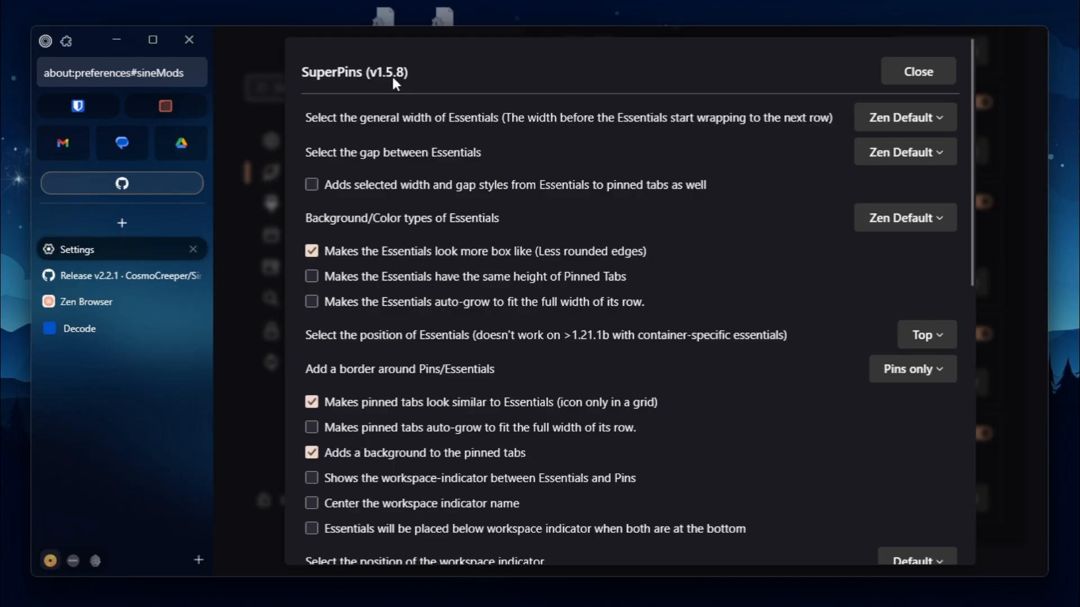
double_click(399, 253)
scroll(516, 205, down, 5)
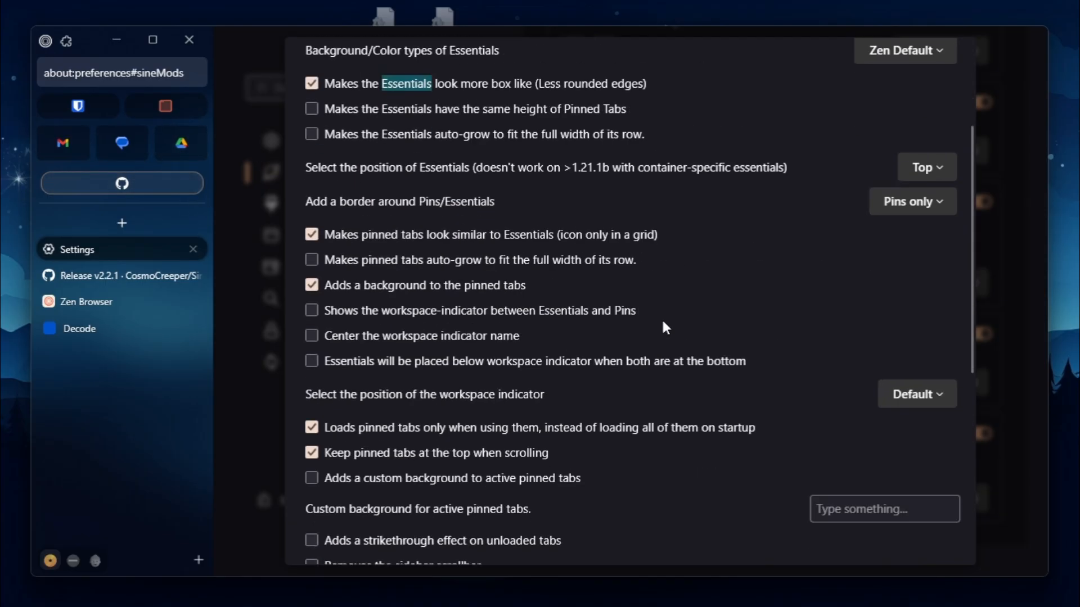
click(333, 141)
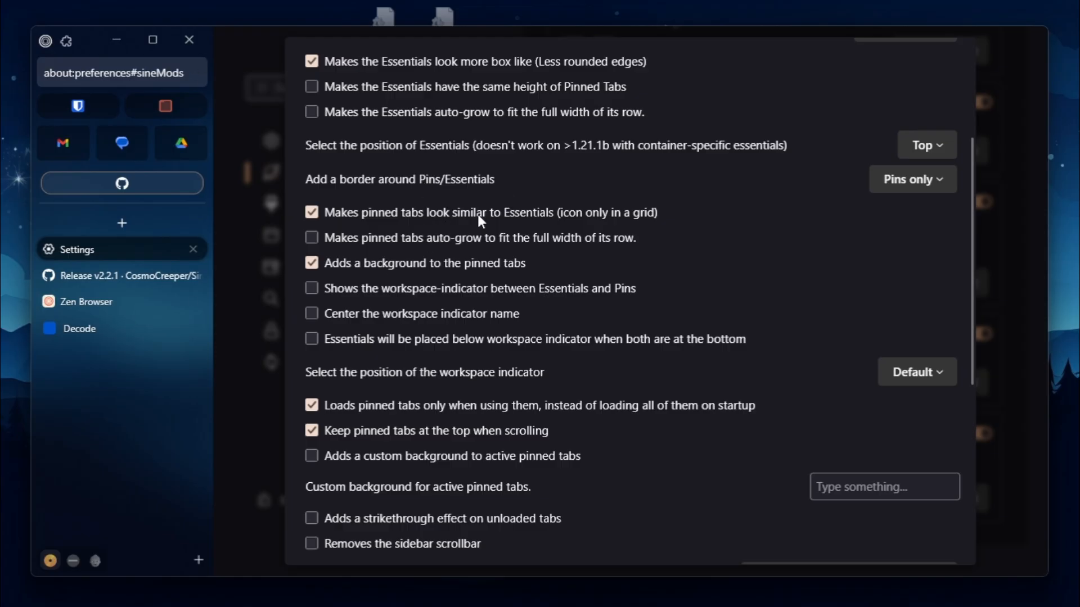
Step: Toggle SuperPins' option that makes pinned tabs look similar to Essentials off and back on, and close the settings
click(510, 214)
triple_click(511, 213)
triple_click(510, 213)
click(509, 212)
triple_click(508, 212)
click(510, 172)
scroll(903, 178, down, 5)
scroll(903, 178, up, 5)
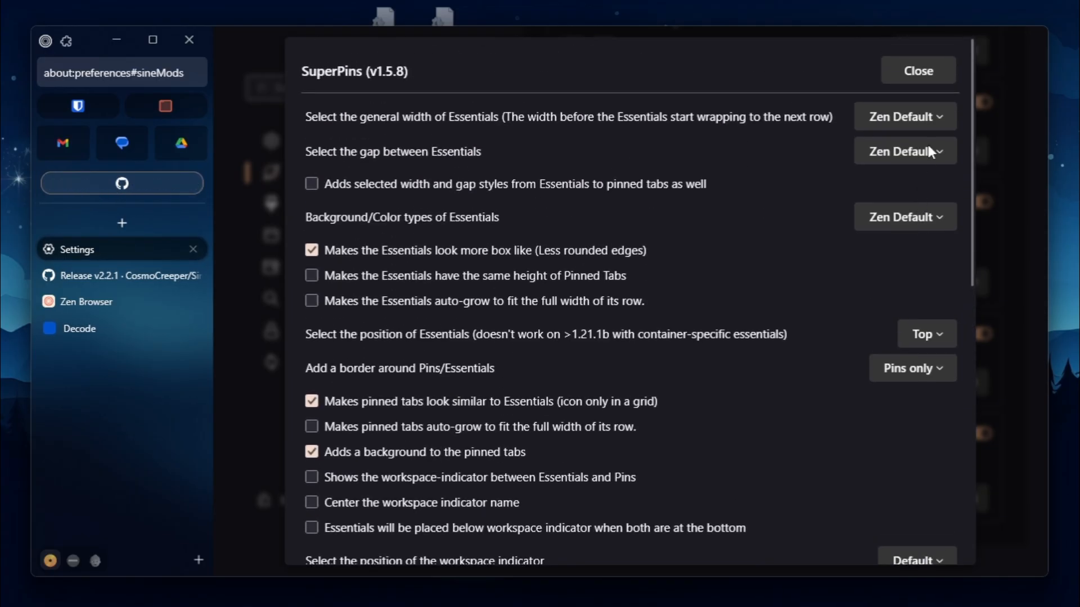
click(922, 69)
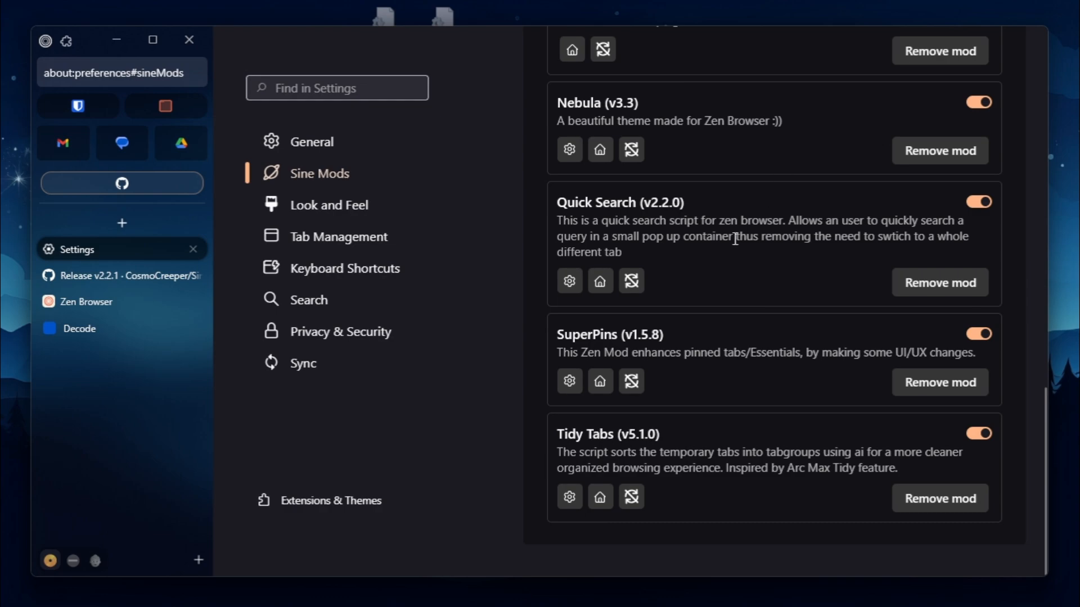
Step: Reopen the SuperPins settings, check the column limits and slot counts for the essentials and pins grids, and close them
click(569, 381)
scroll(502, 279, down, 8)
click(879, 475)
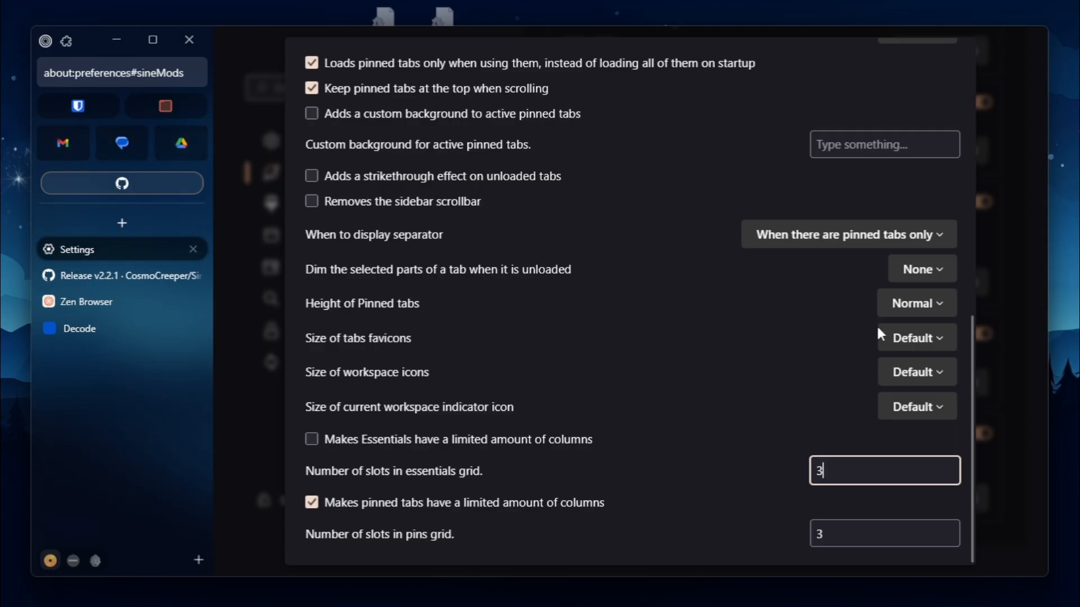
scroll(881, 336, up, 10)
click(938, 128)
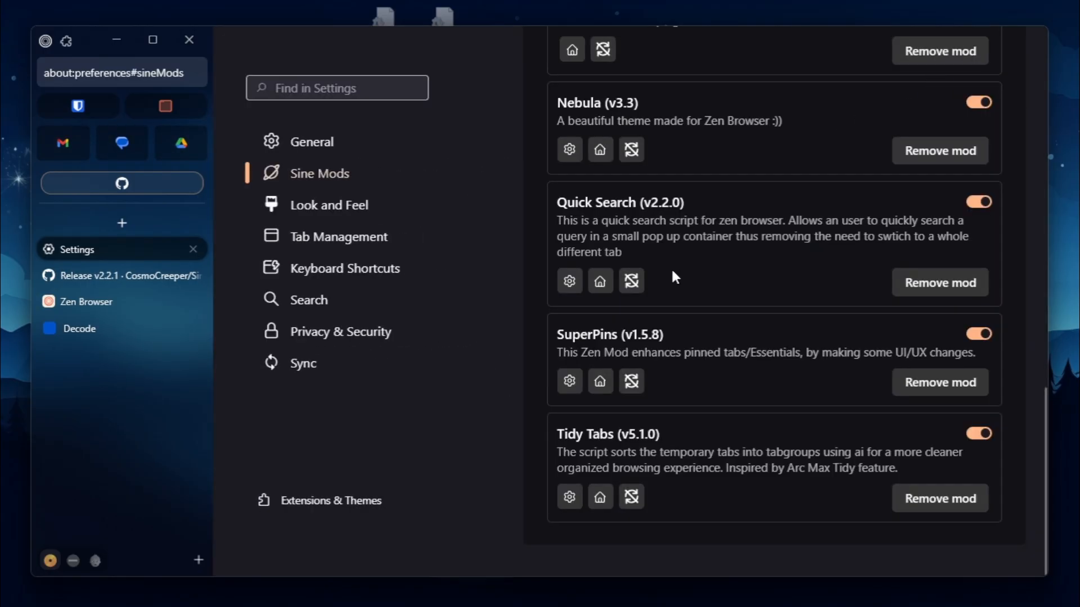
Step: Open the Nebula mod's settings and look through its config options, glass effects, tint, colour and layout variables
click(570, 149)
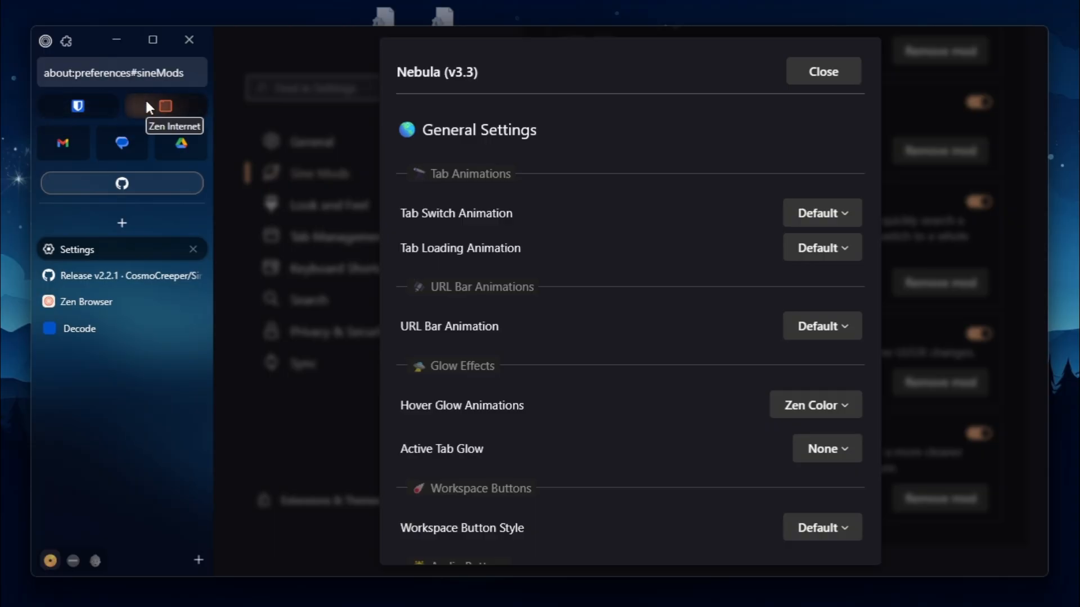
scroll(625, 169, down, 12)
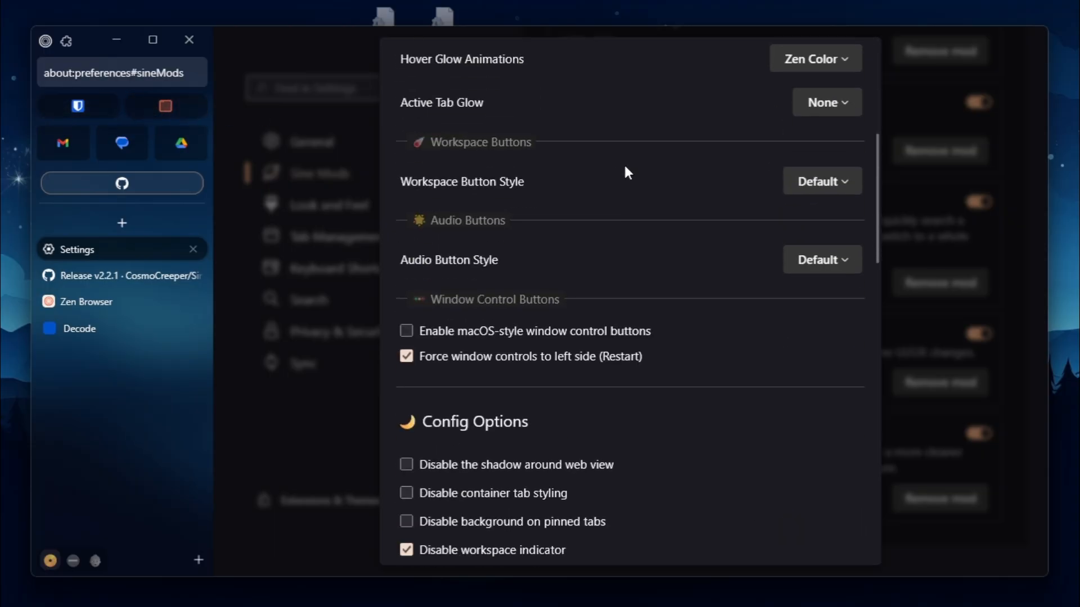
scroll(623, 169, down, 9)
scroll(622, 177, up, 13)
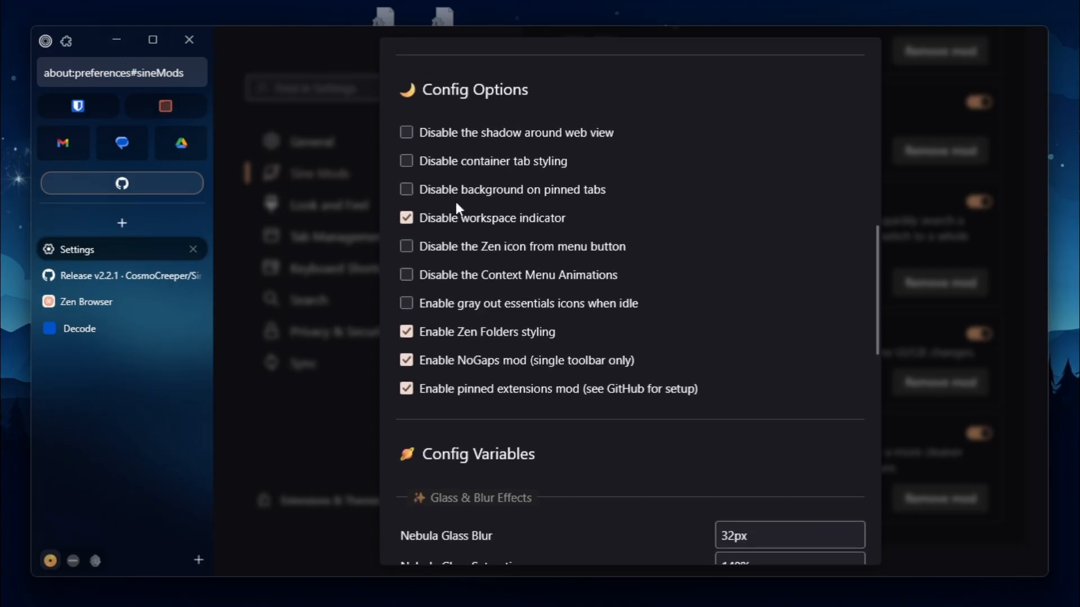
scroll(455, 201, down, 5)
scroll(517, 241, down, 5)
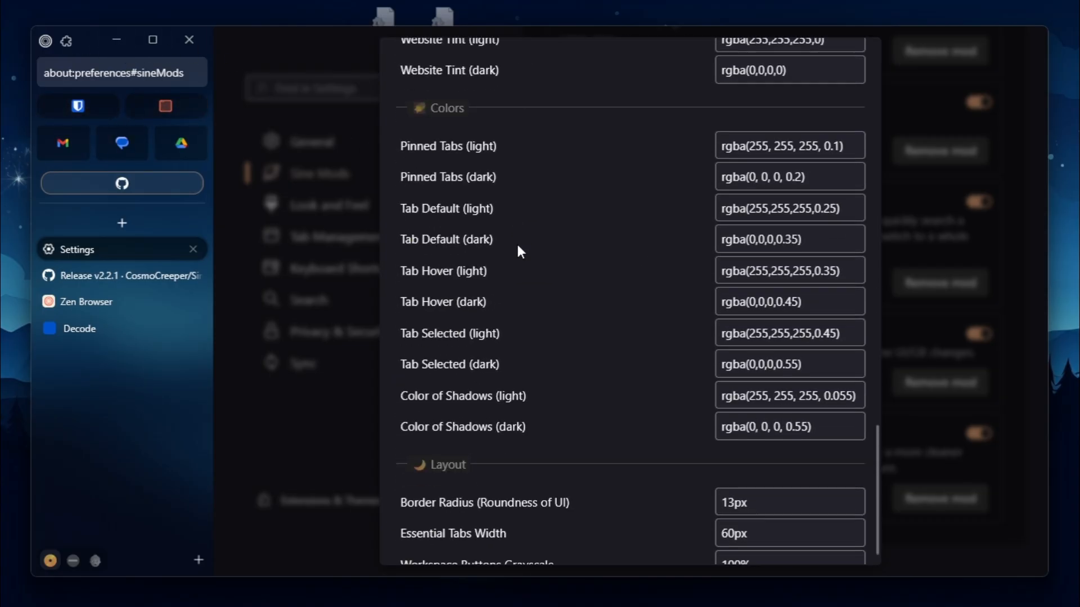
scroll(630, 392, up, 5)
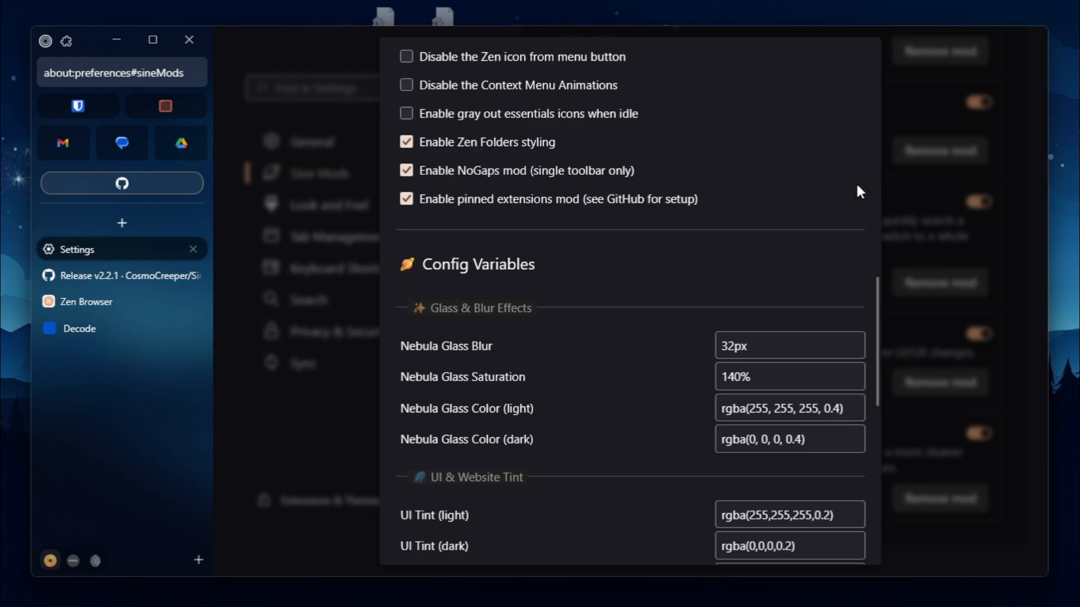
Step: Turn Nebula's pinned extensions mod off and back on to compare the sidebar, and close the settings
click(626, 200)
scroll(857, 181, up, 1)
scroll(815, 208, up, 10)
scroll(768, 223, down, 9)
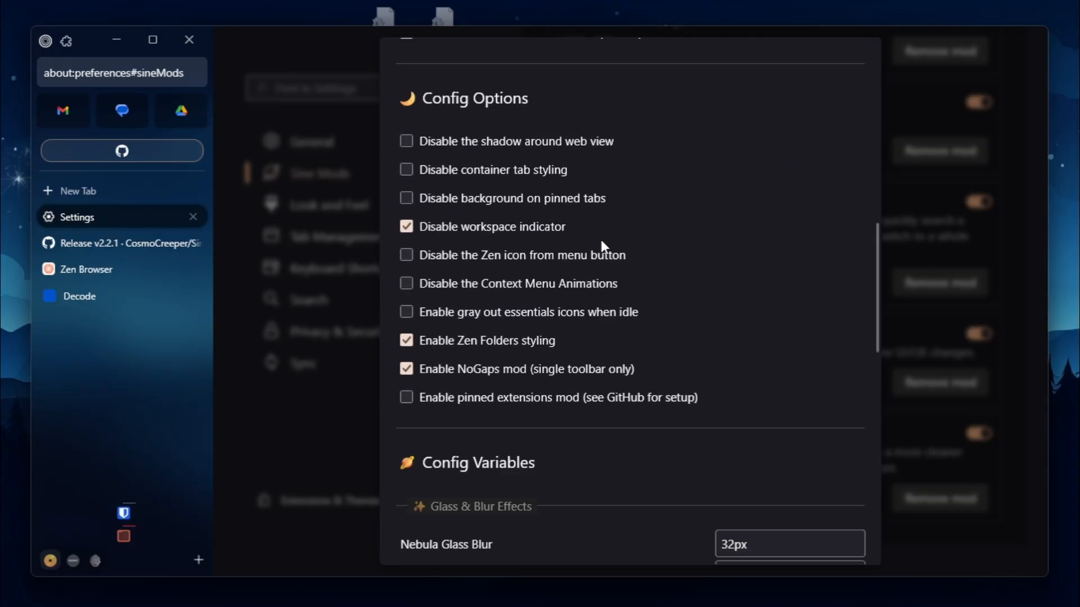
click(581, 307)
scroll(768, 133, up, 10)
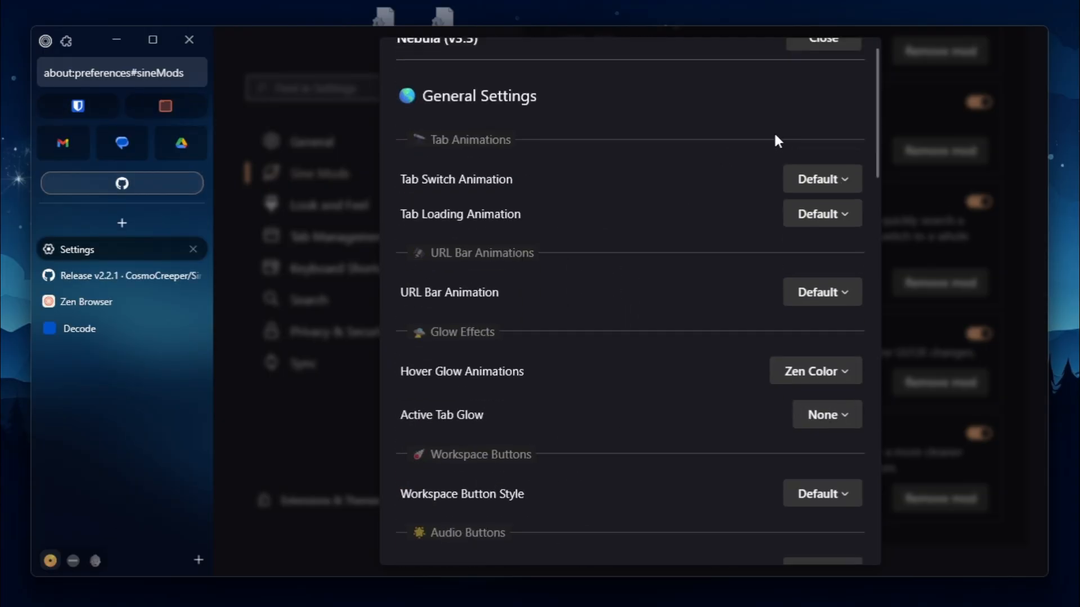
click(824, 79)
Step: With SuperPins' icon-only grid for pinned tabs turned off, try to pin the Settings tab in the sidebar
drag(85, 249, 61, 180)
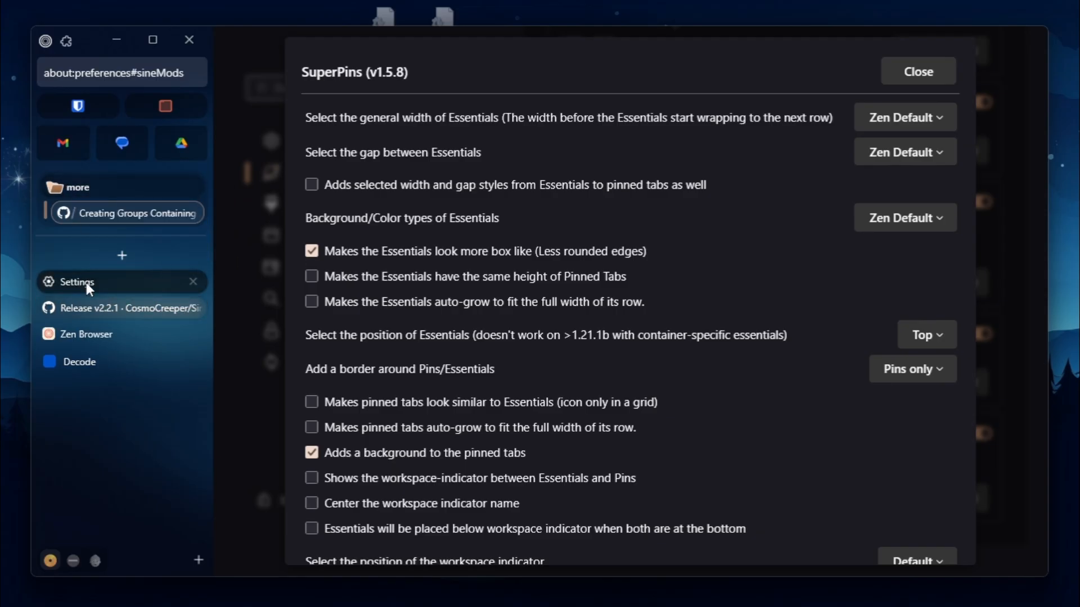
right_click(86, 283)
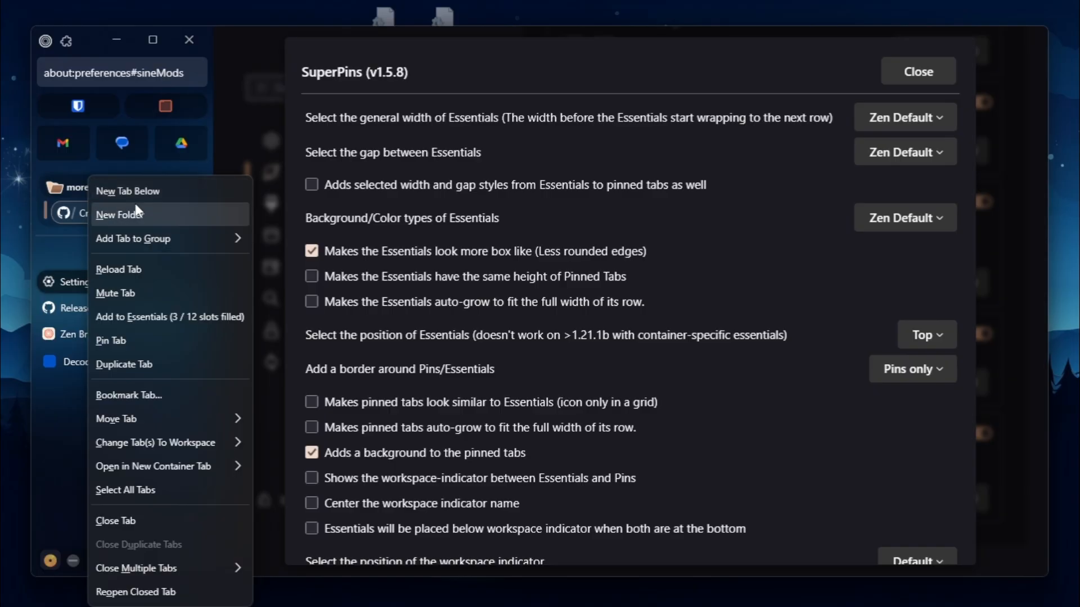
click(135, 339)
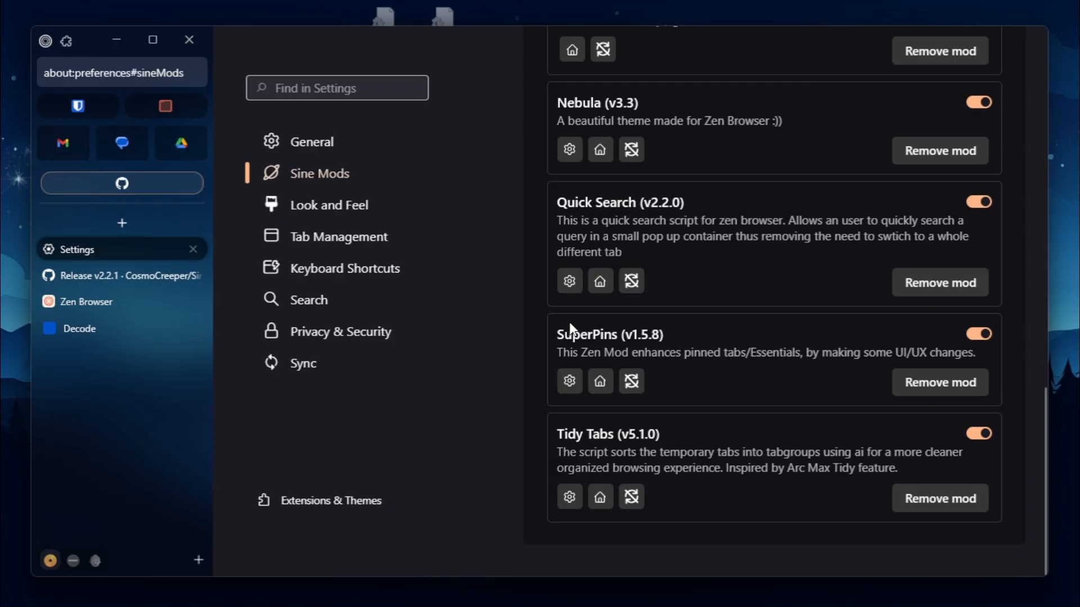
Step: Turn off the SuperPins option that makes pinned tabs look like Essentials as icons only in a grid
click(570, 382)
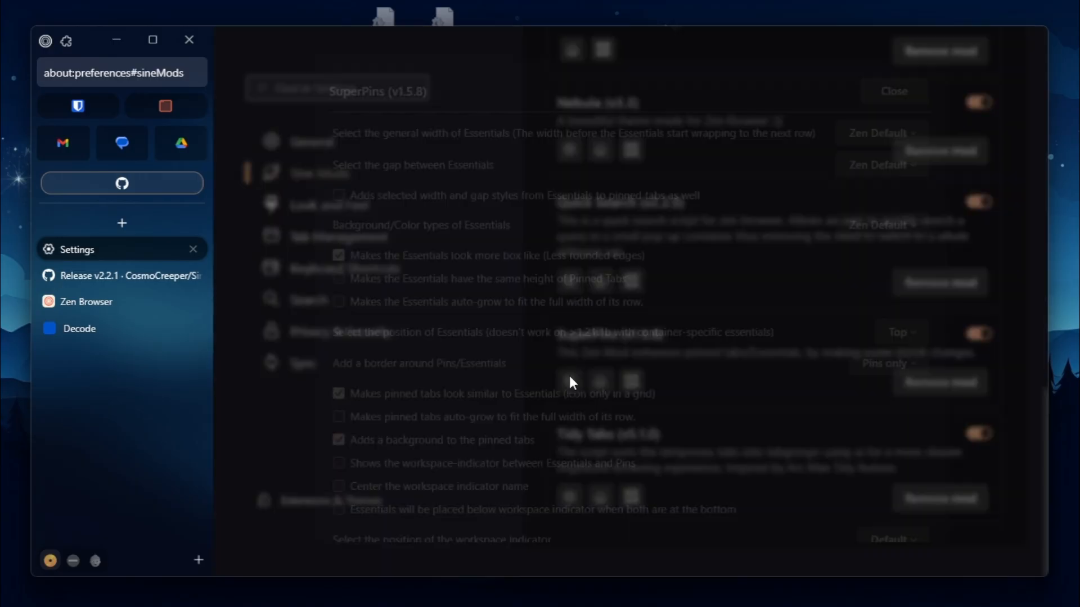
scroll(454, 301, down, 3)
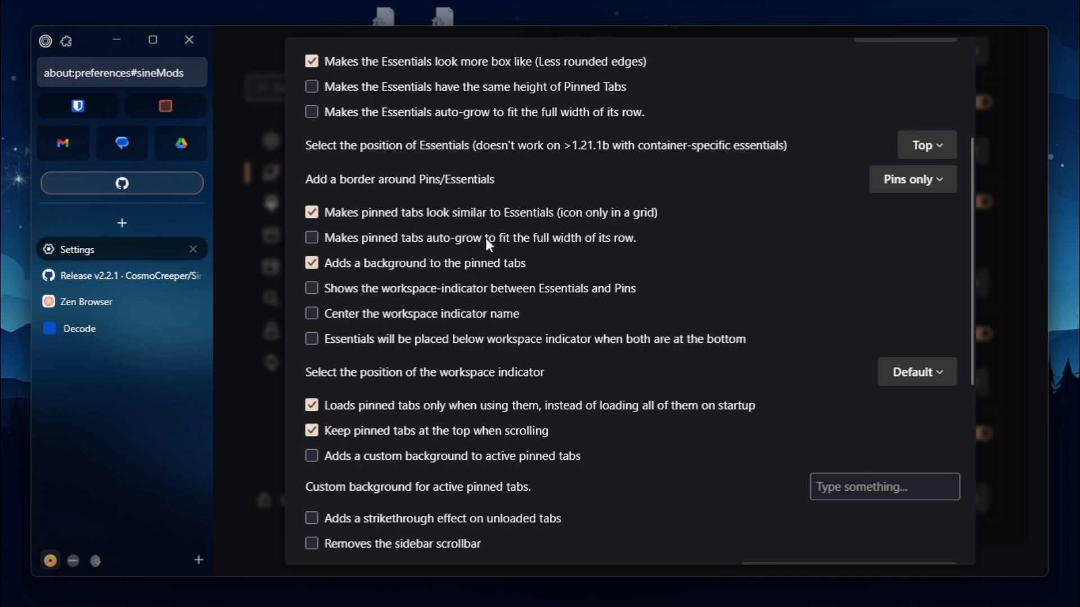
scroll(495, 218, down, 3)
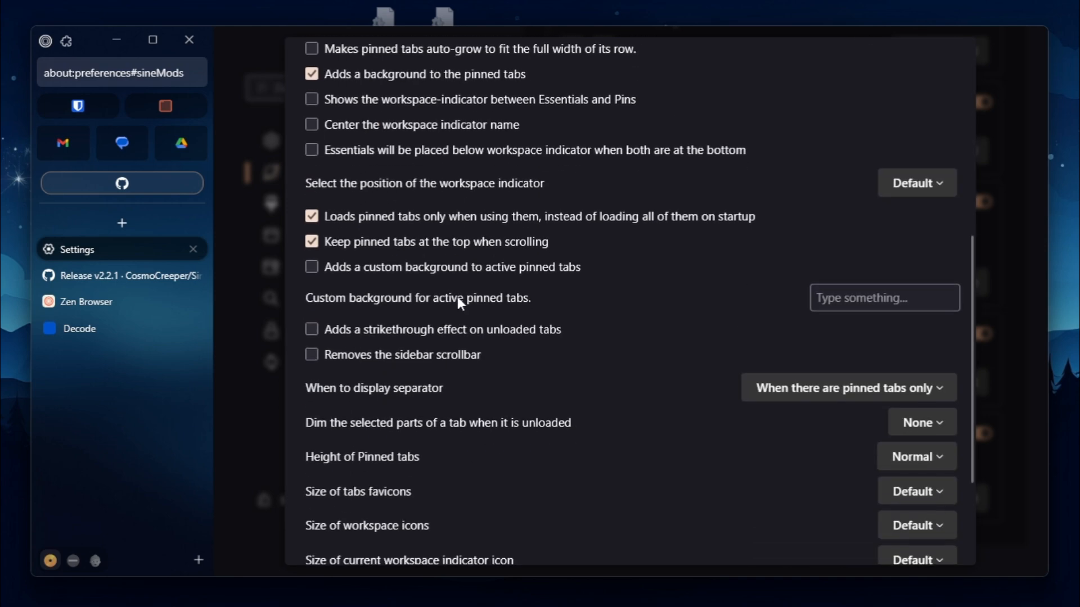
scroll(498, 258, up, 7)
click(541, 403)
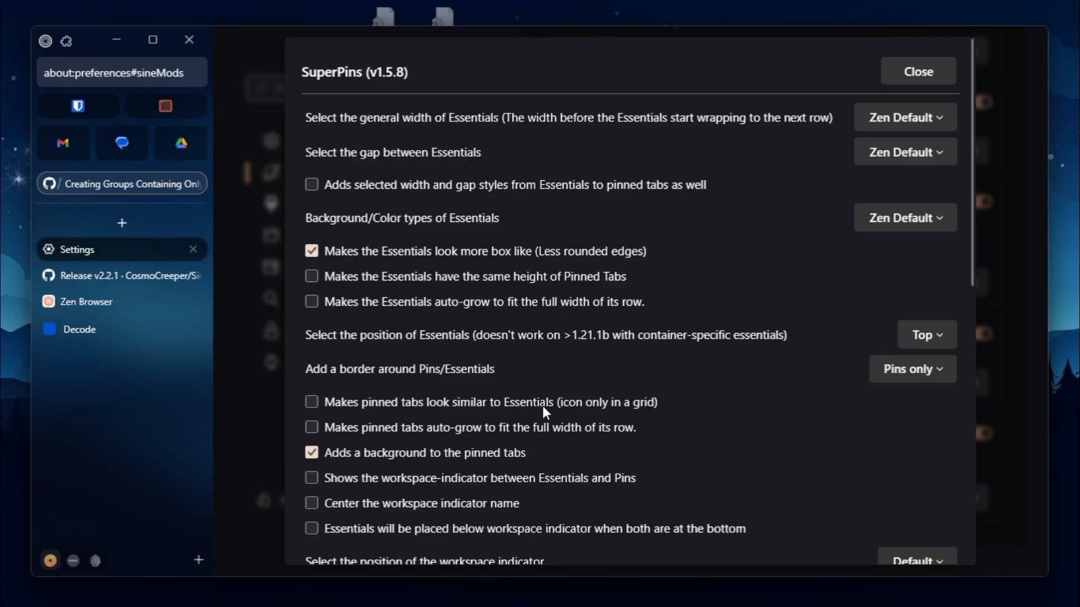
Step: Create a folder from the pinned GitHub tab, rename it "more" and expand it to show the tab
right_click(134, 181)
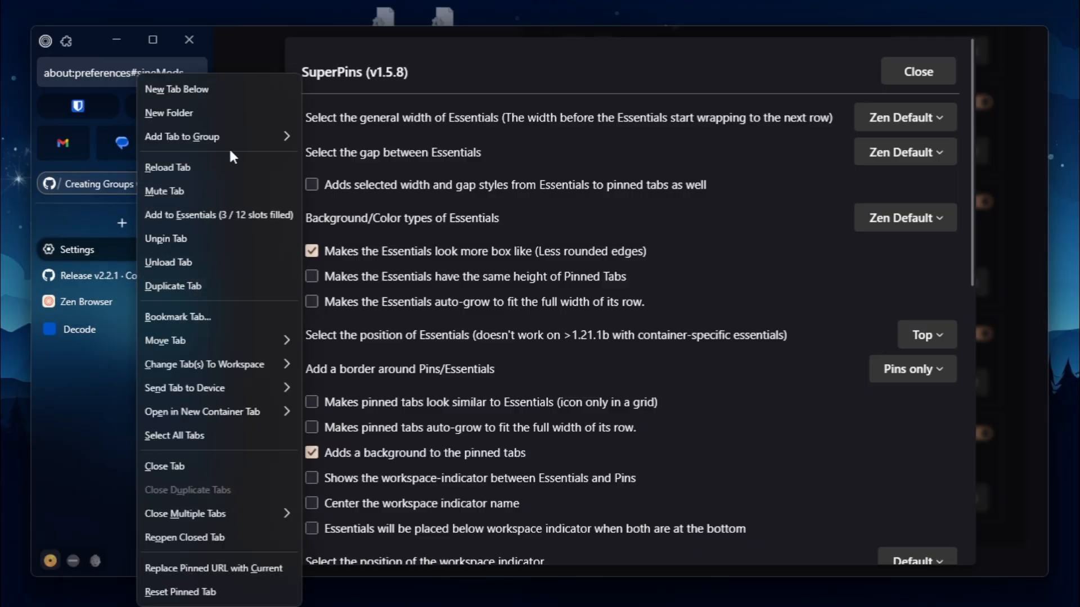
click(235, 112)
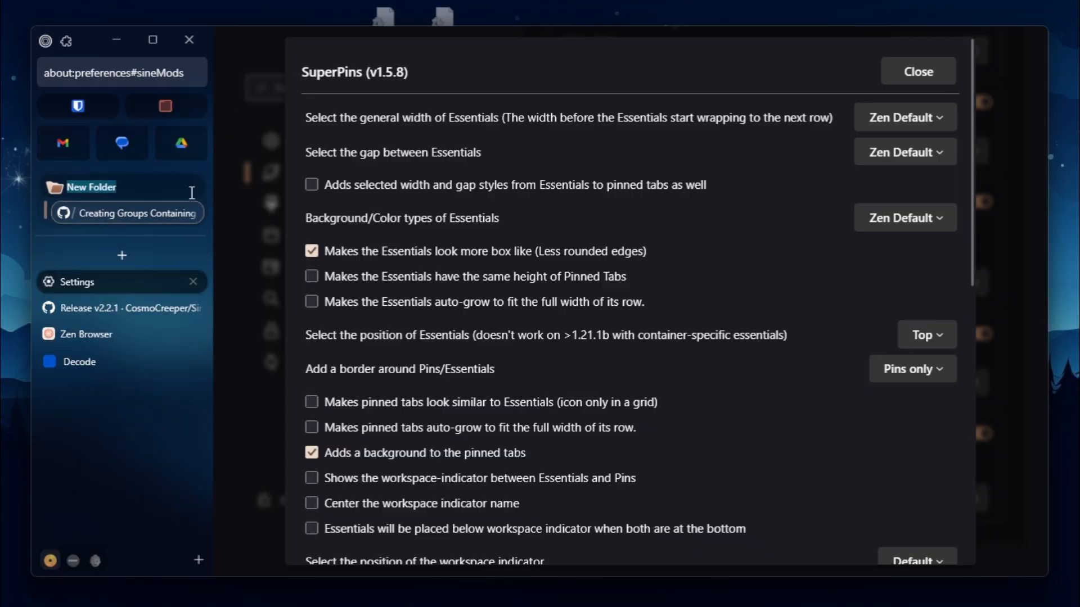
click(141, 178)
key(ctrl+a)
key(BackSpace)
text(more)
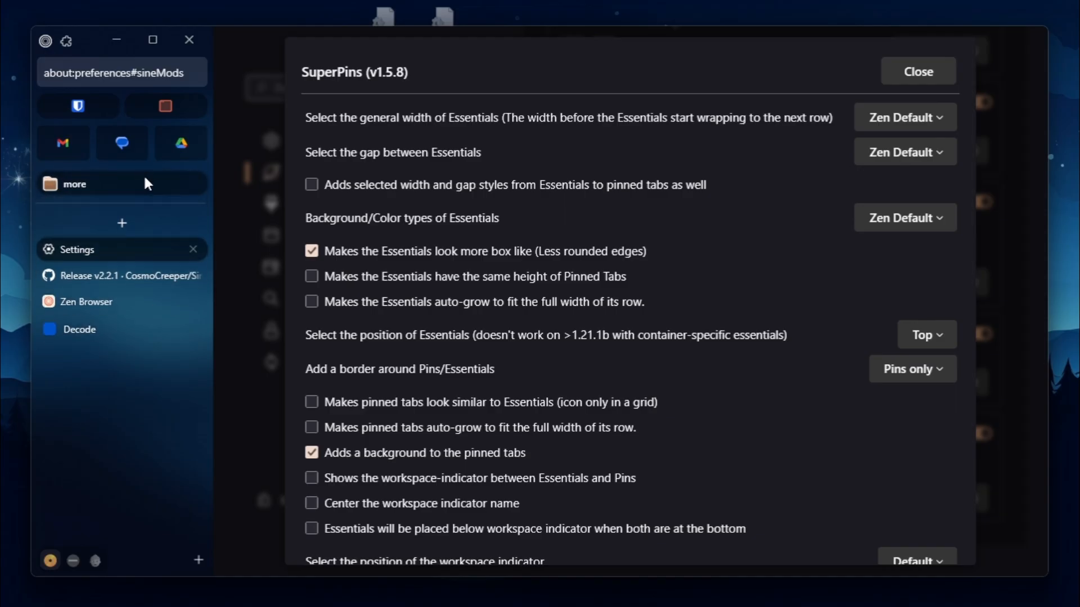
right_click(96, 250)
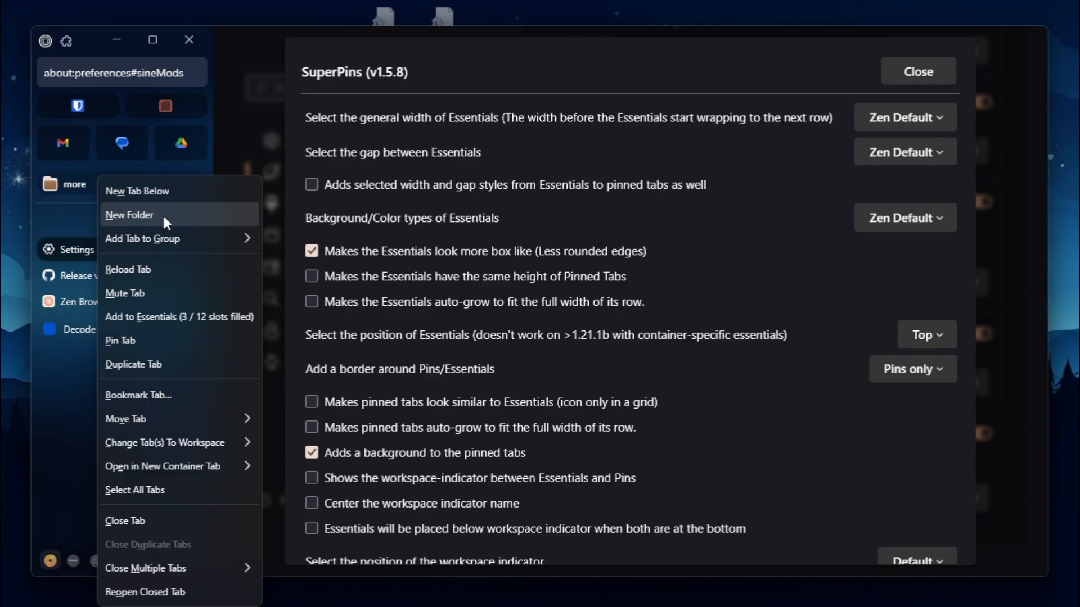
click(67, 191)
click(67, 188)
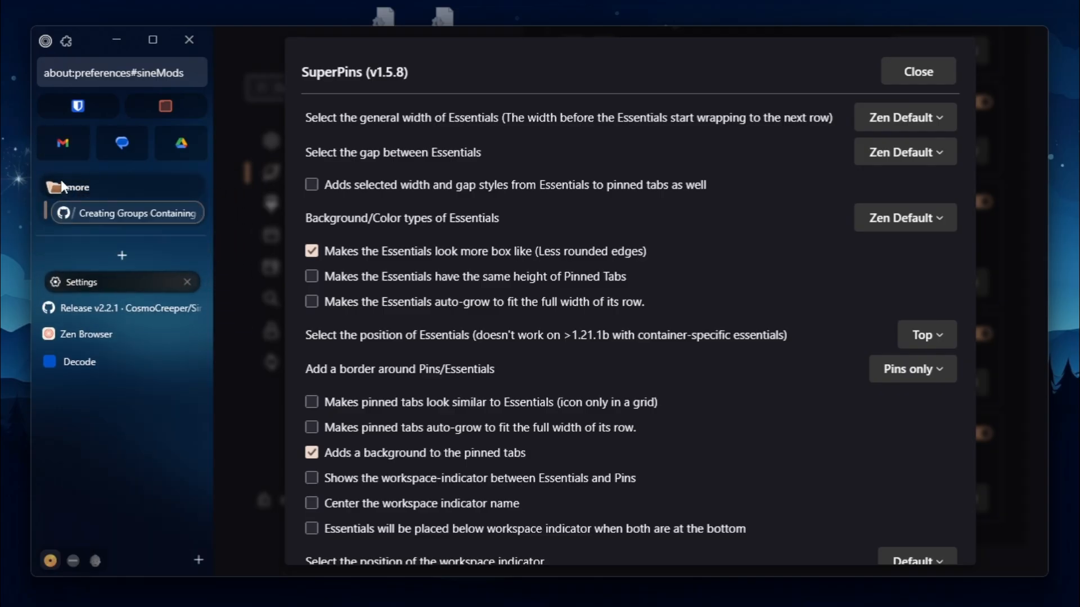
Step: Pin the Settings tab and try to move it into the "more" folder
right_click(86, 282)
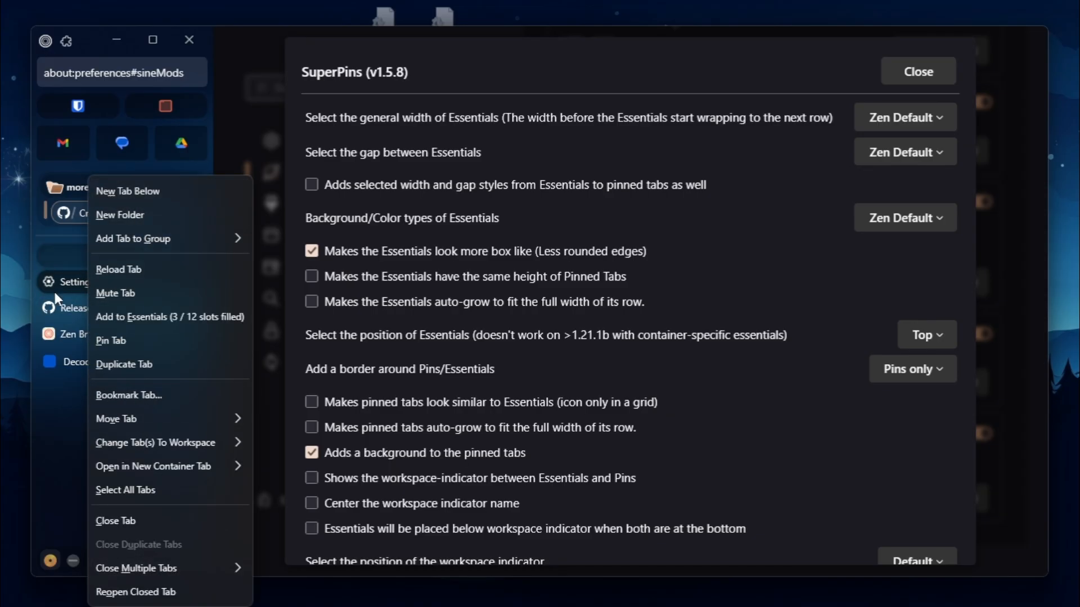
click(143, 340)
drag(113, 229, 160, 233)
right_click(144, 240)
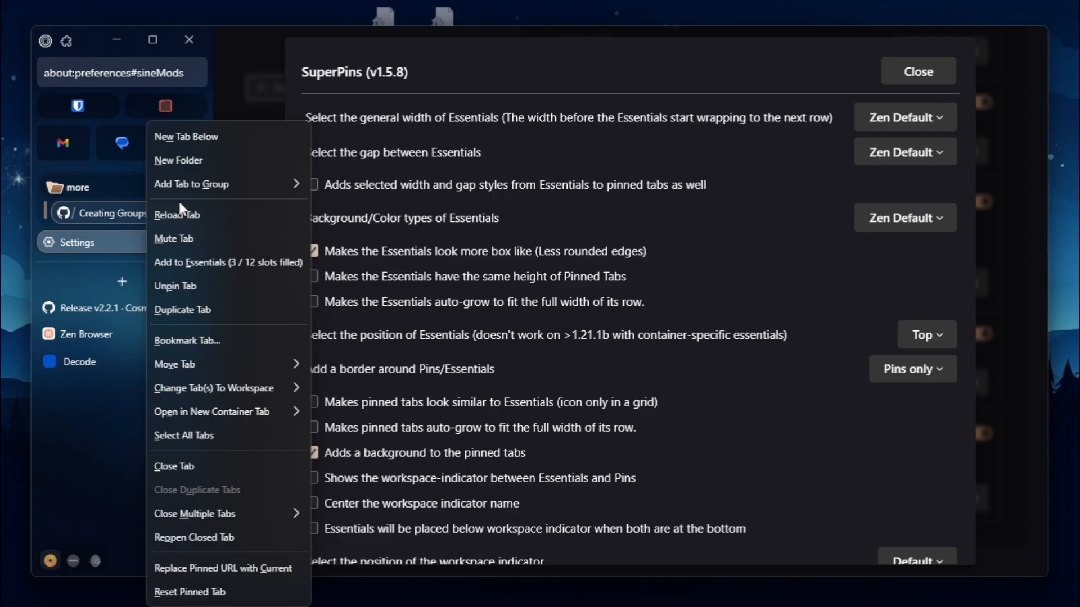
click(89, 234)
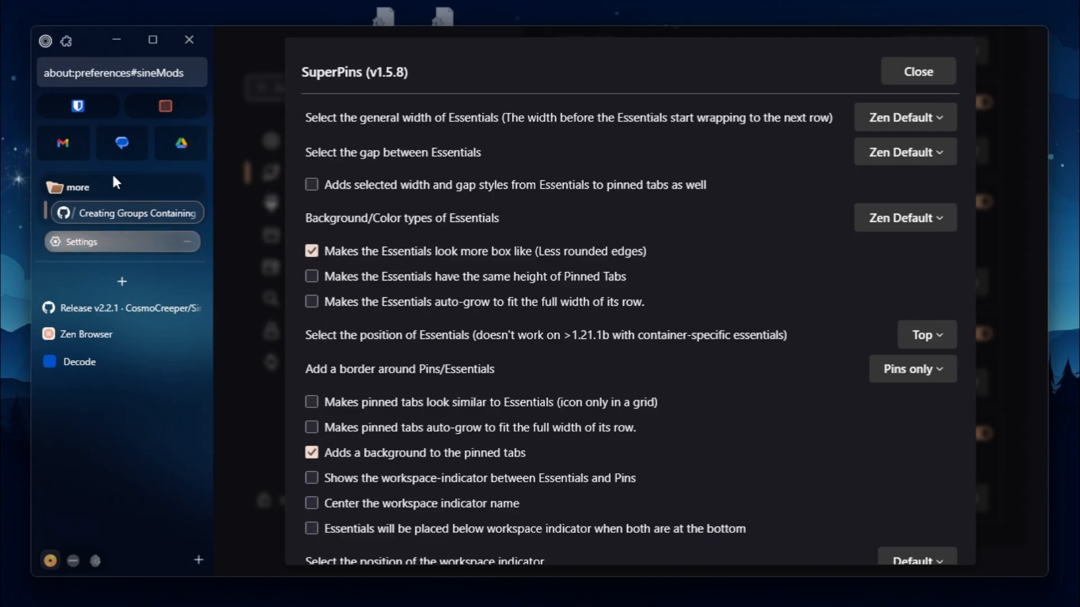
click(70, 187)
click(62, 187)
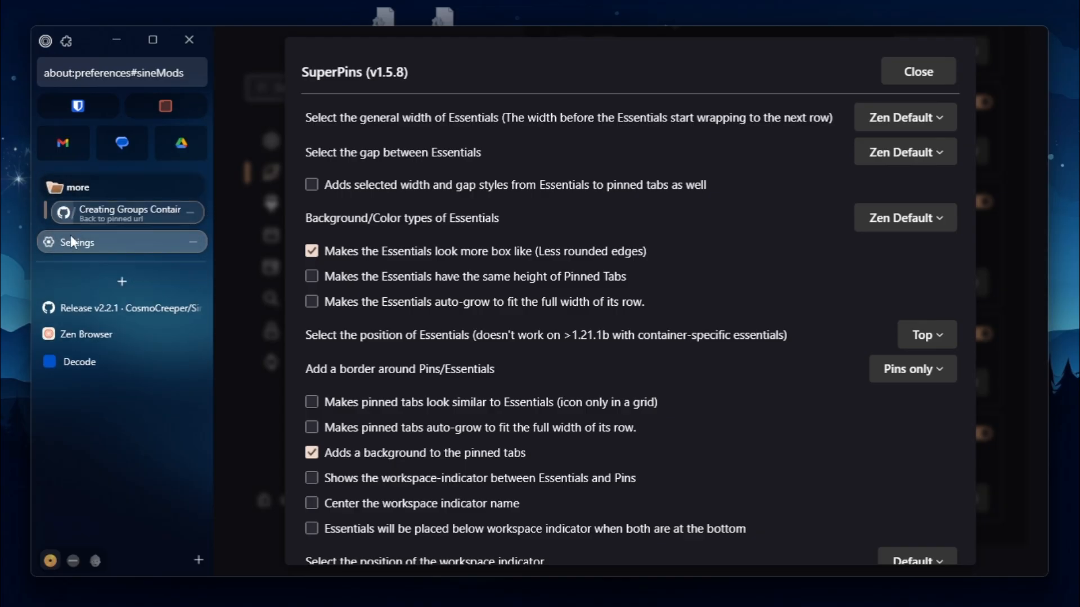
drag(50, 242, 84, 243)
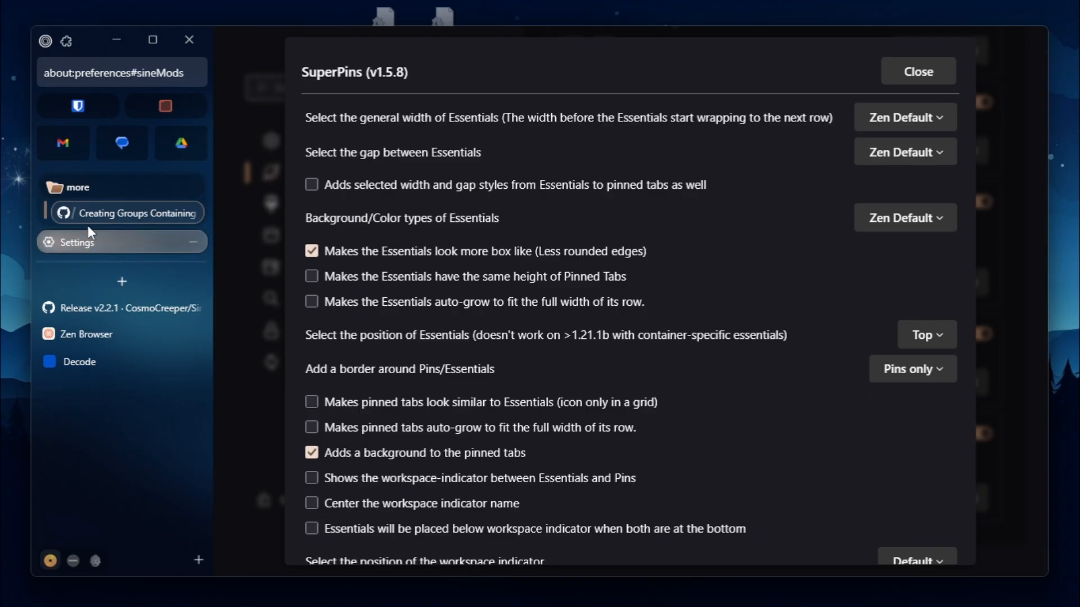
Step: Unpack the "more" folder in the sidebar
right_click(63, 188)
mouse_move(122, 314)
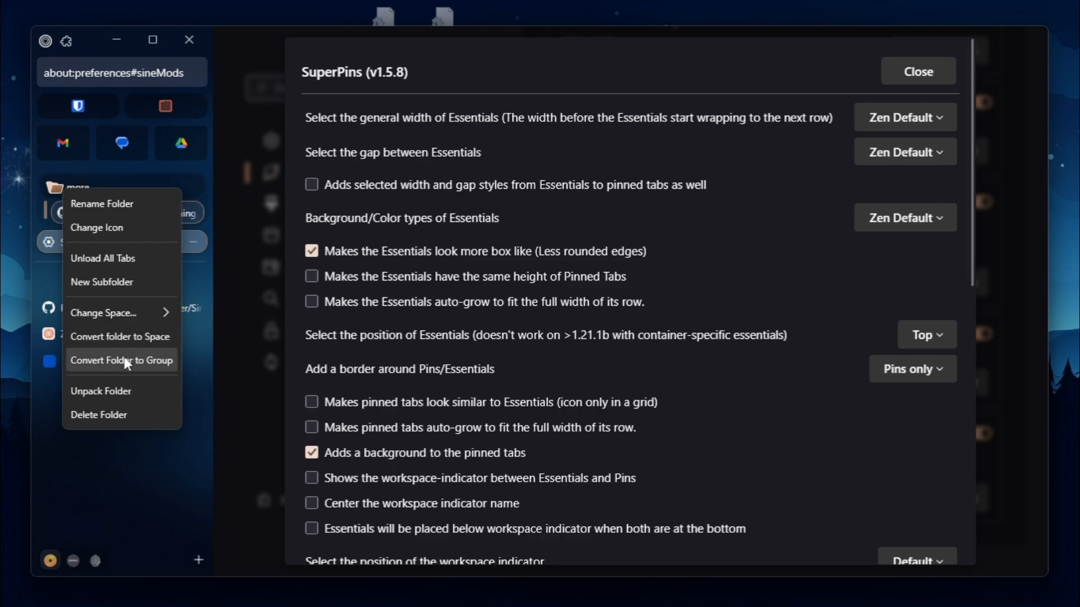
click(121, 390)
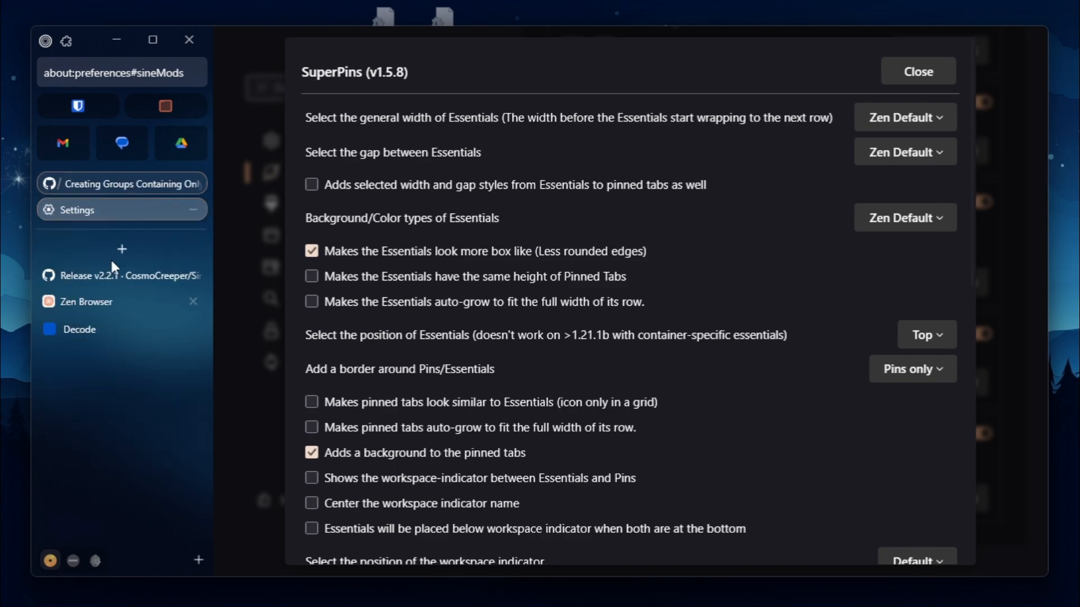
Step: Create a new folder holding both pinned tabs, GitHub and Settings, keeping the default folder name
right_click(114, 188)
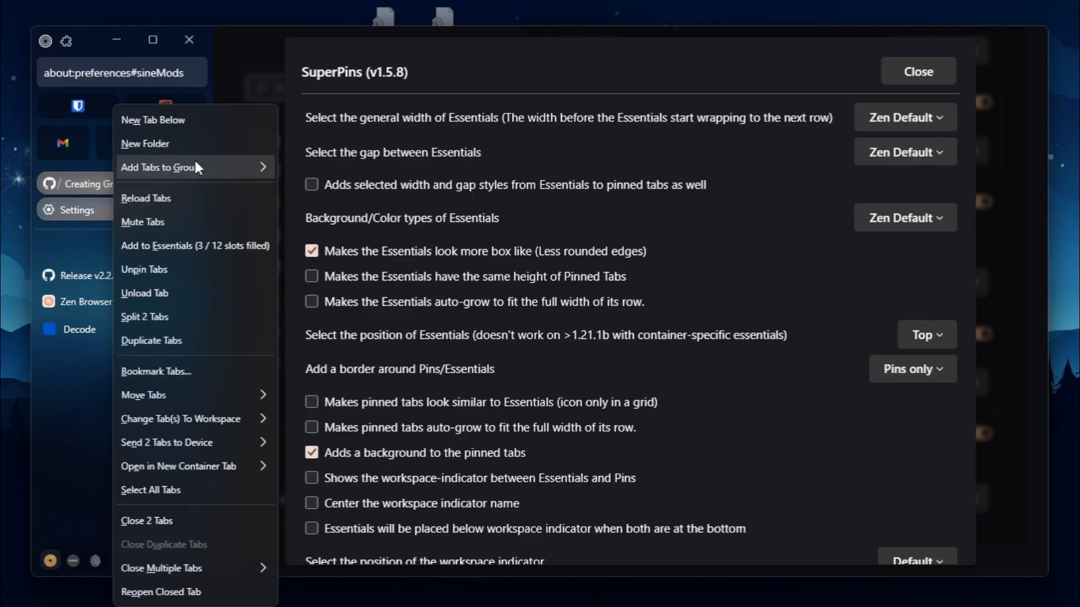
click(178, 142)
double_click(135, 186)
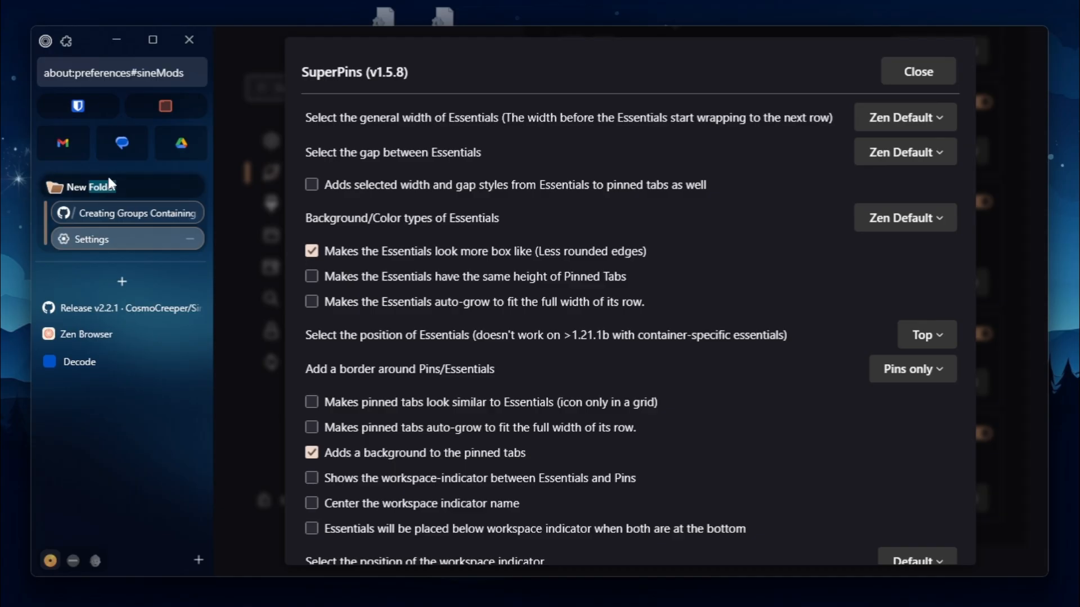
click(108, 179)
click(109, 179)
click(109, 178)
Step: Switch to the Release v2.2.1 tab and expand the folder to show both pinned tabs
click(136, 281)
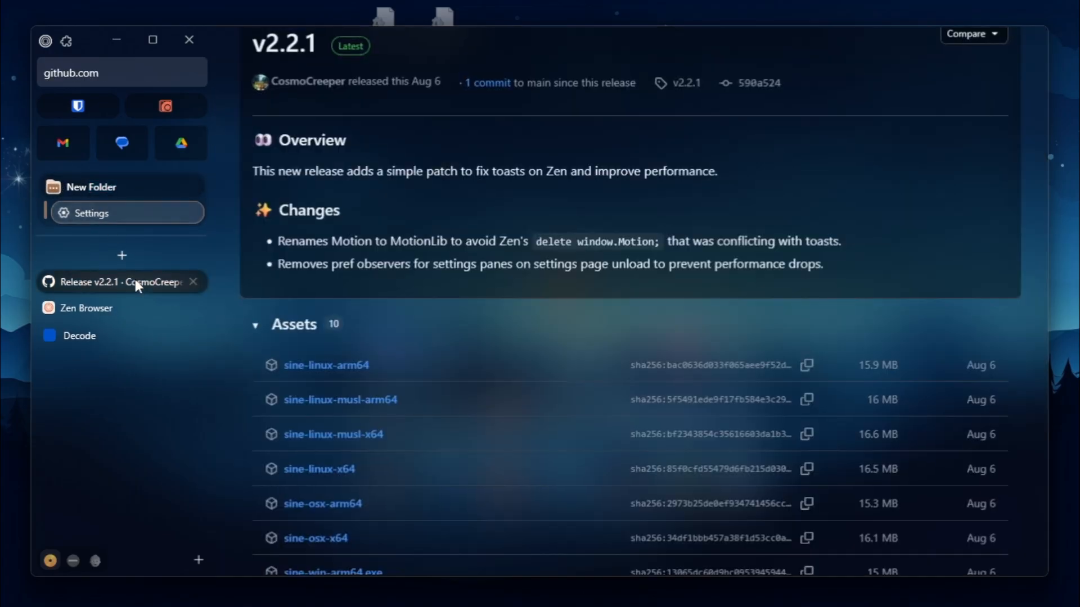
click(116, 188)
click(118, 193)
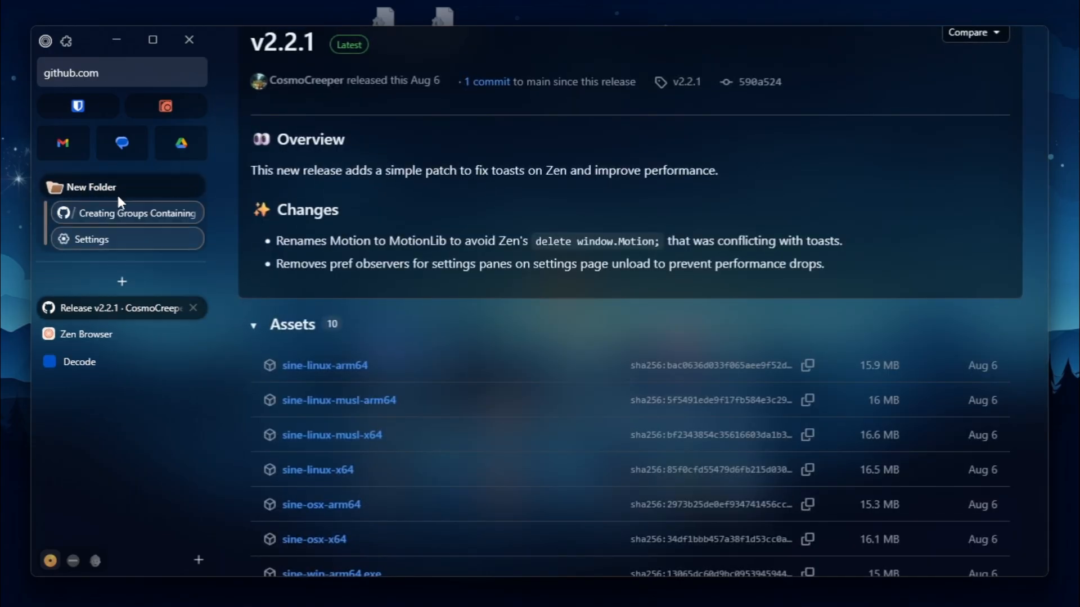
Step: Unpack the new folder, return to the Settings tab and unpin it
right_click(129, 189)
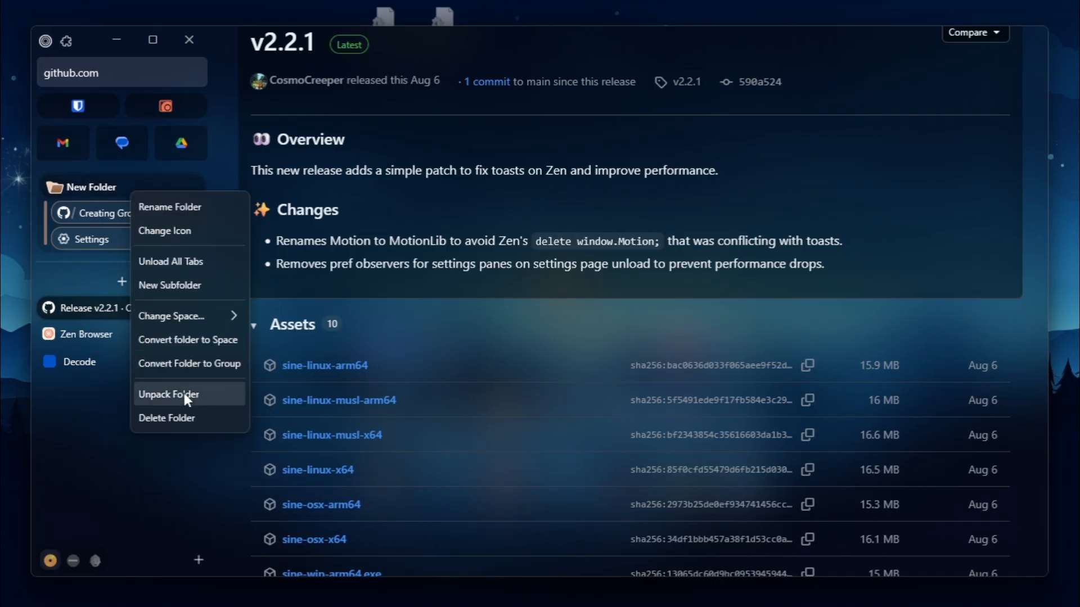
click(183, 394)
click(127, 211)
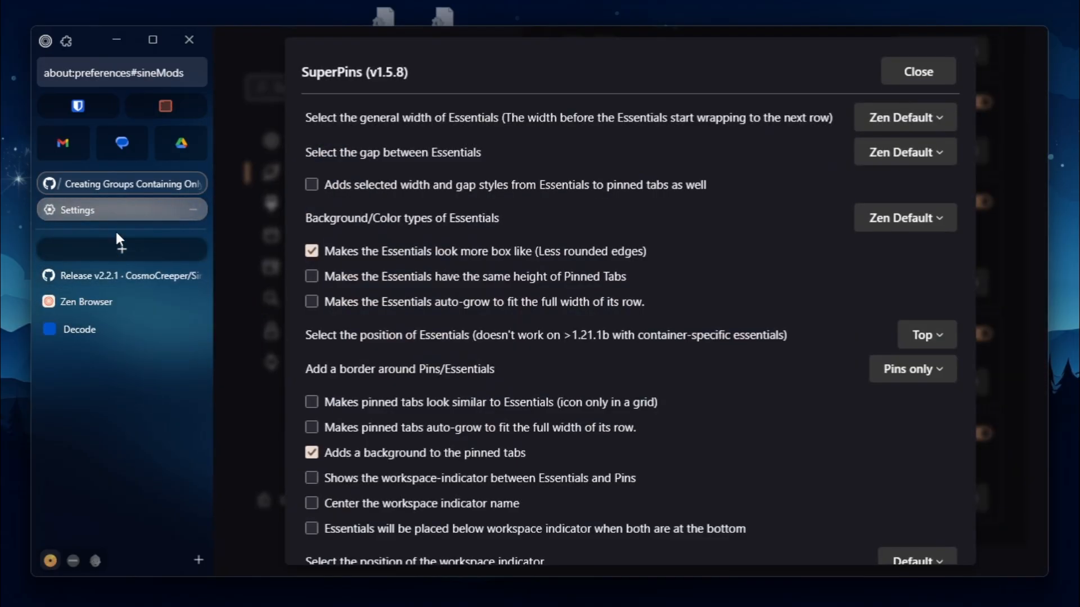
right_click(119, 212)
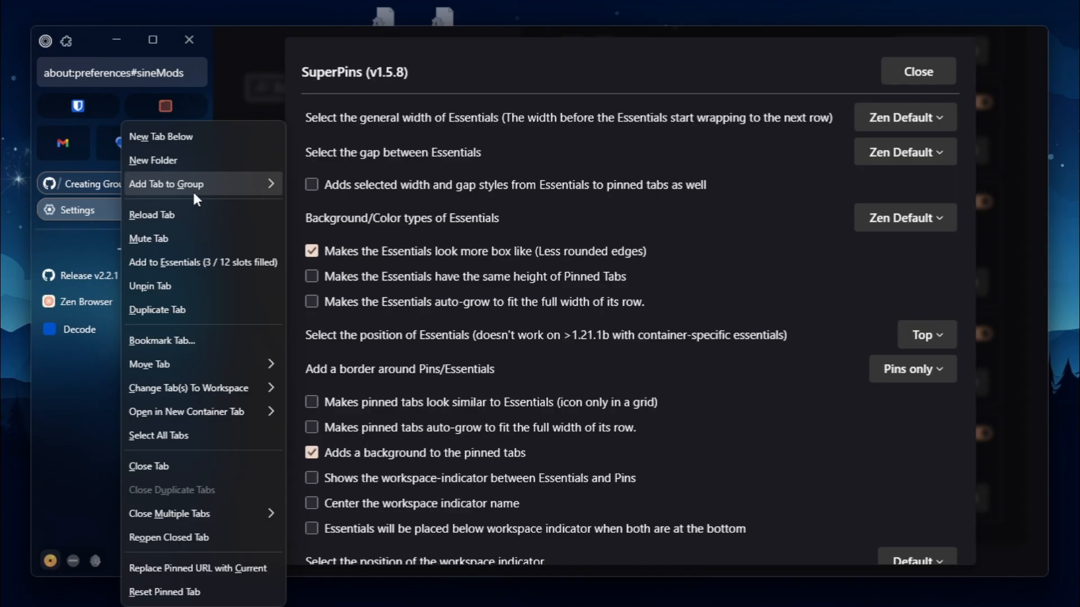
click(163, 283)
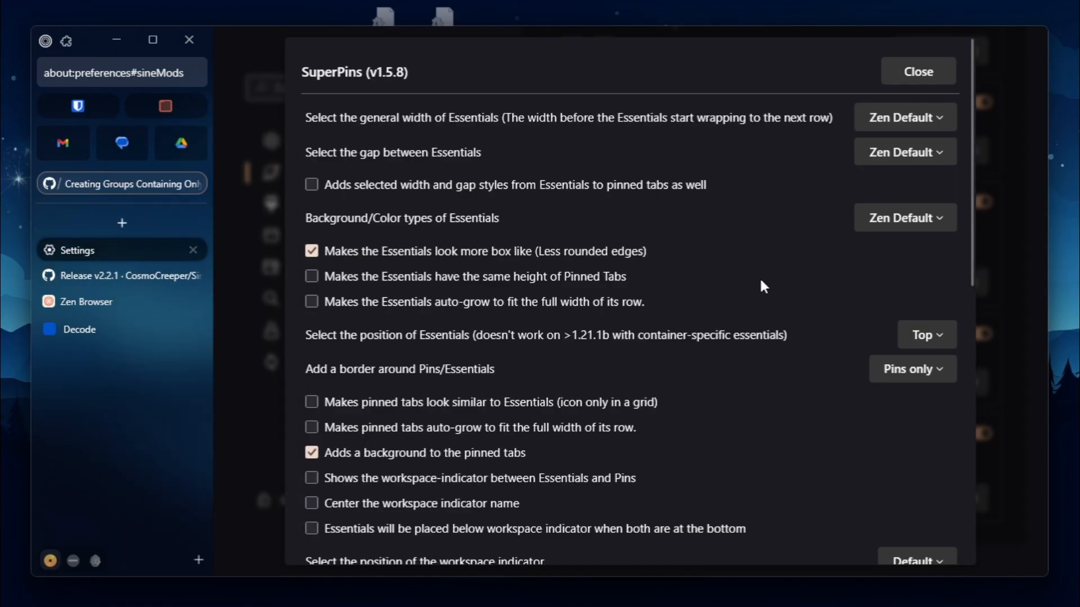
Step: Look over the remaining SuperPins options and close the mod's settings
scroll(595, 177, down, 5)
scroll(798, 174, up, 5)
click(928, 63)
Step: Sort the unpinned tabs into tab groups with the Tidy Tabs mod
scroll(730, 154, up, 10)
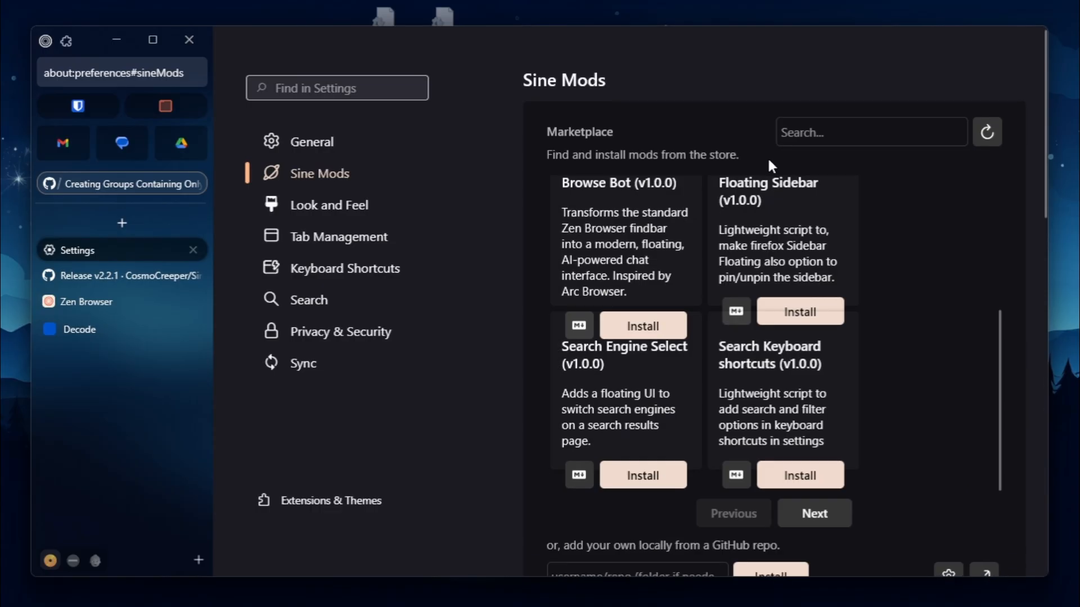
scroll(660, 235, down, 10)
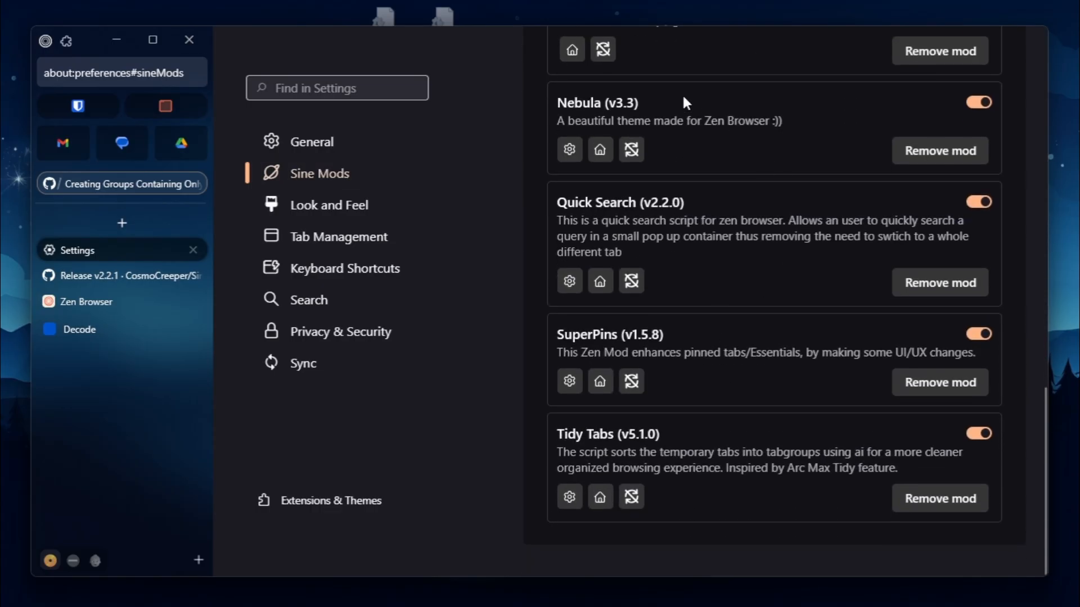
click(640, 103)
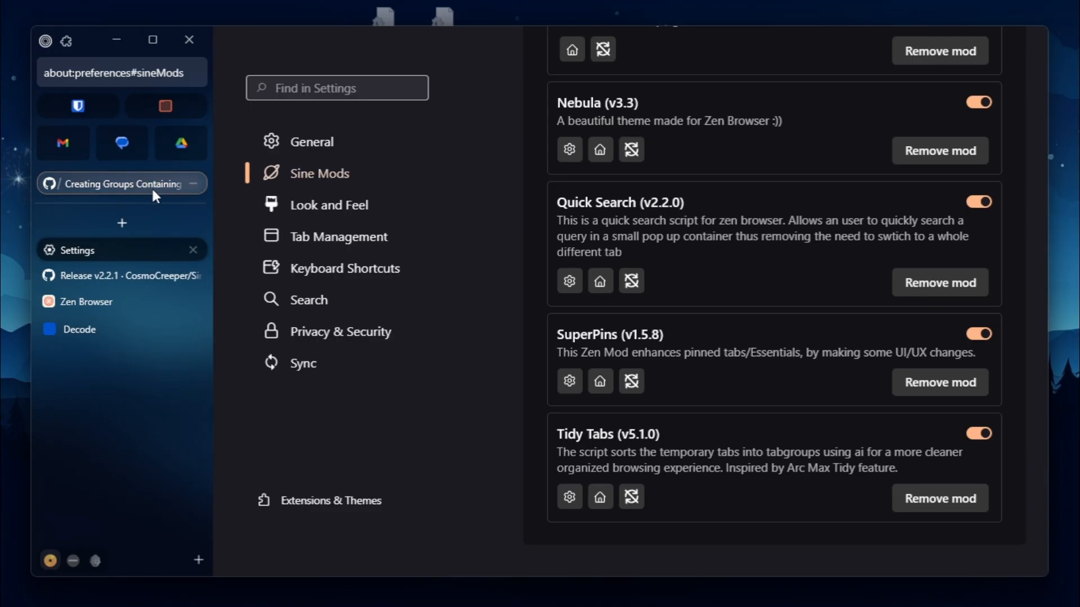
click(150, 203)
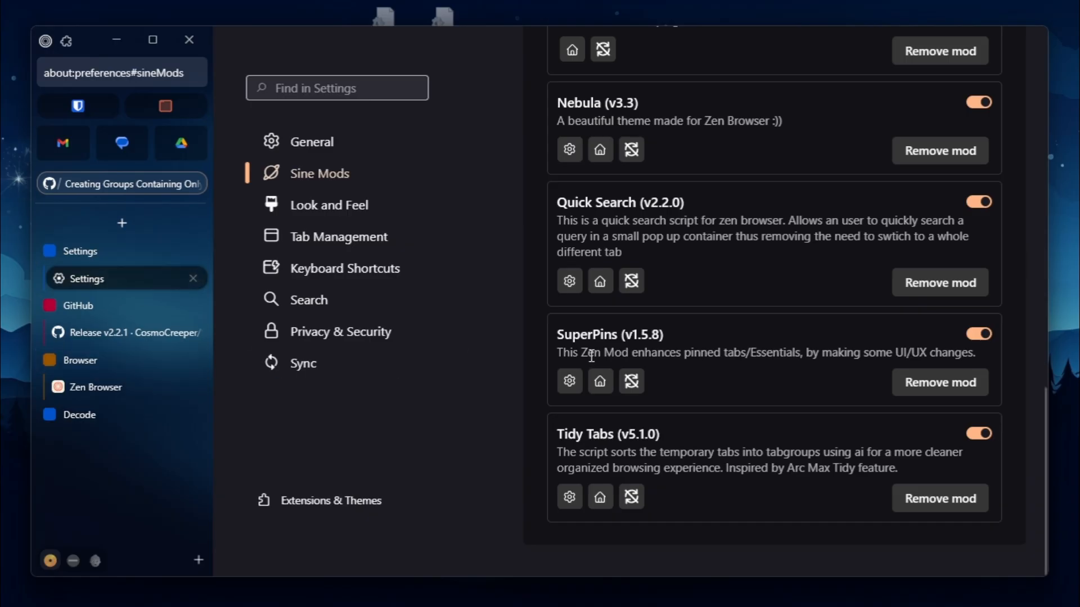
Step: Highlight the Nebula mod's name in the installed mods list and go back to the marketplace
scroll(718, 327, up, 3)
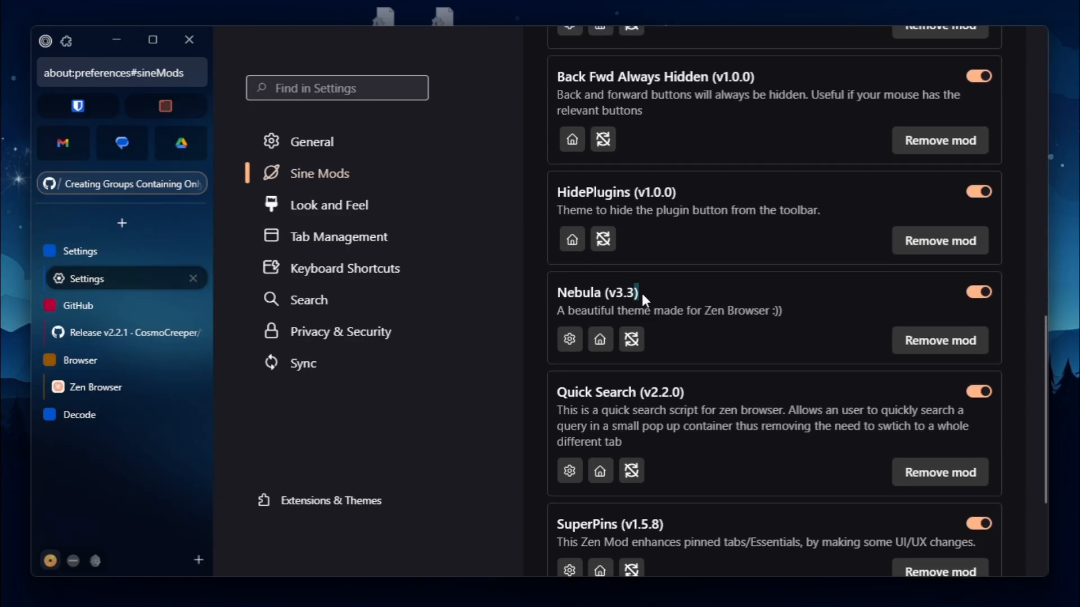
triple_click(659, 298)
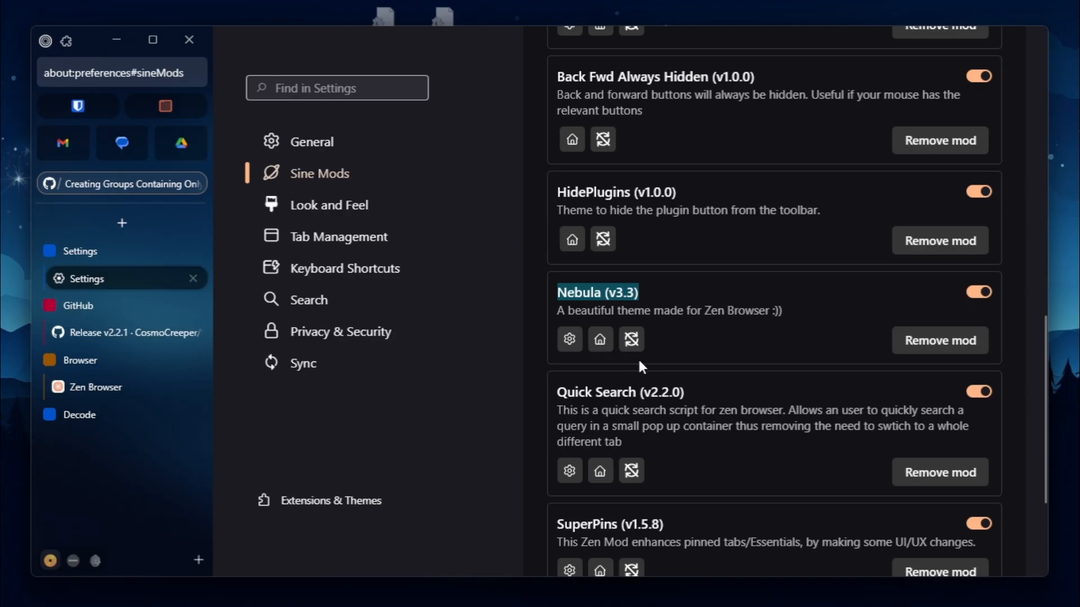
scroll(645, 285, up, 10)
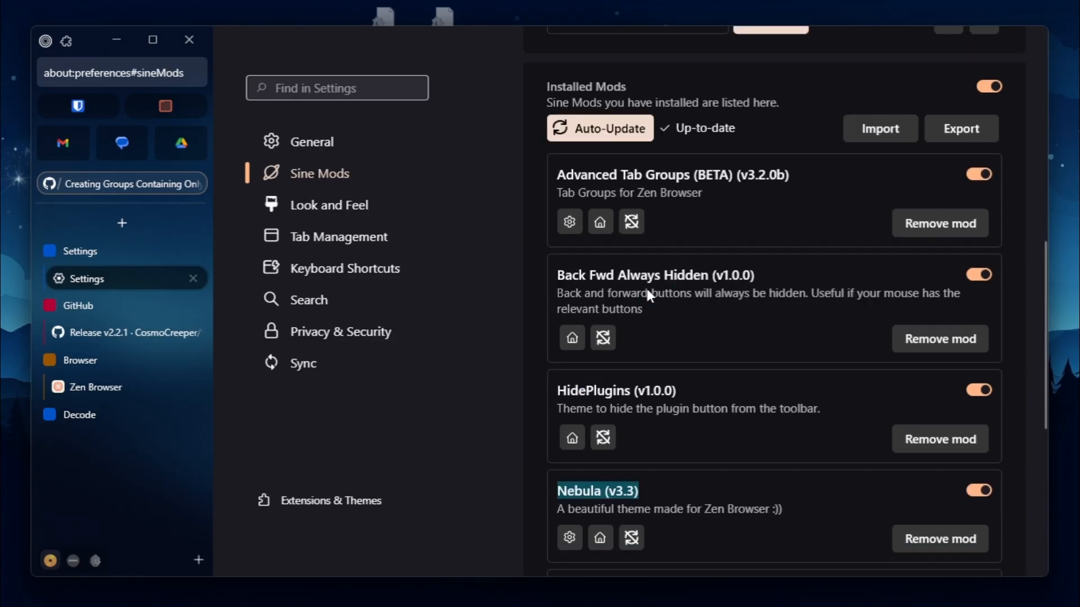
scroll(679, 194, up, 3)
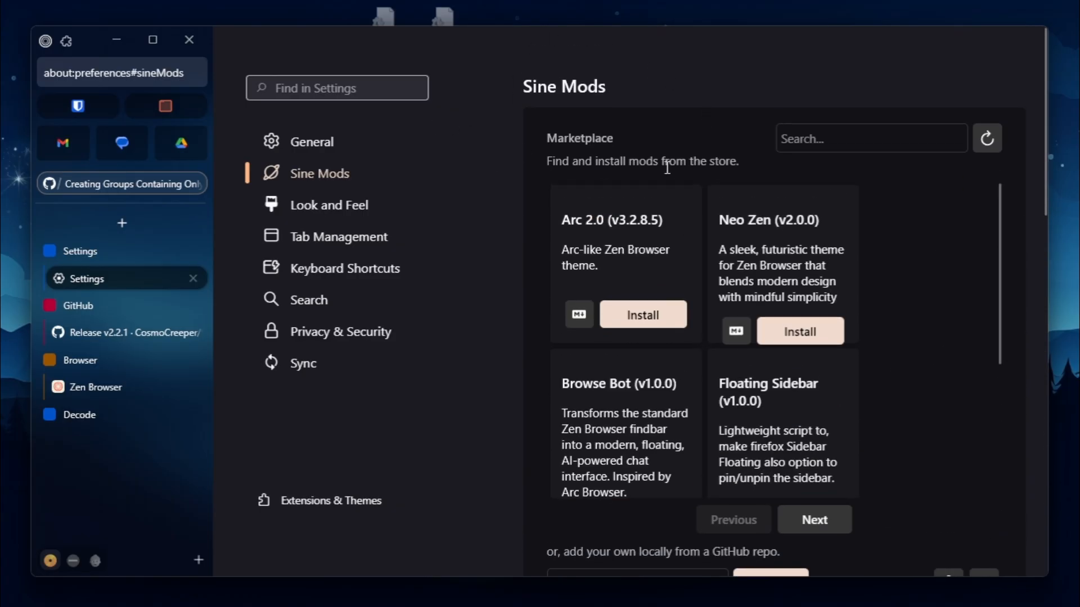
Step: Search Google for "mica for all" in a new tab
click(141, 223)
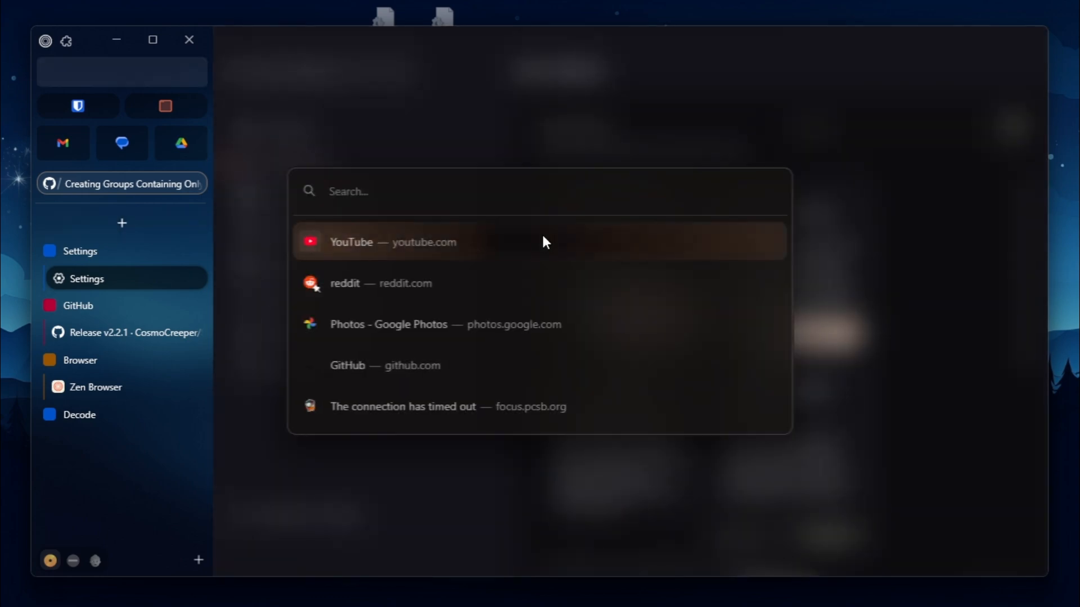
text(mica for all)
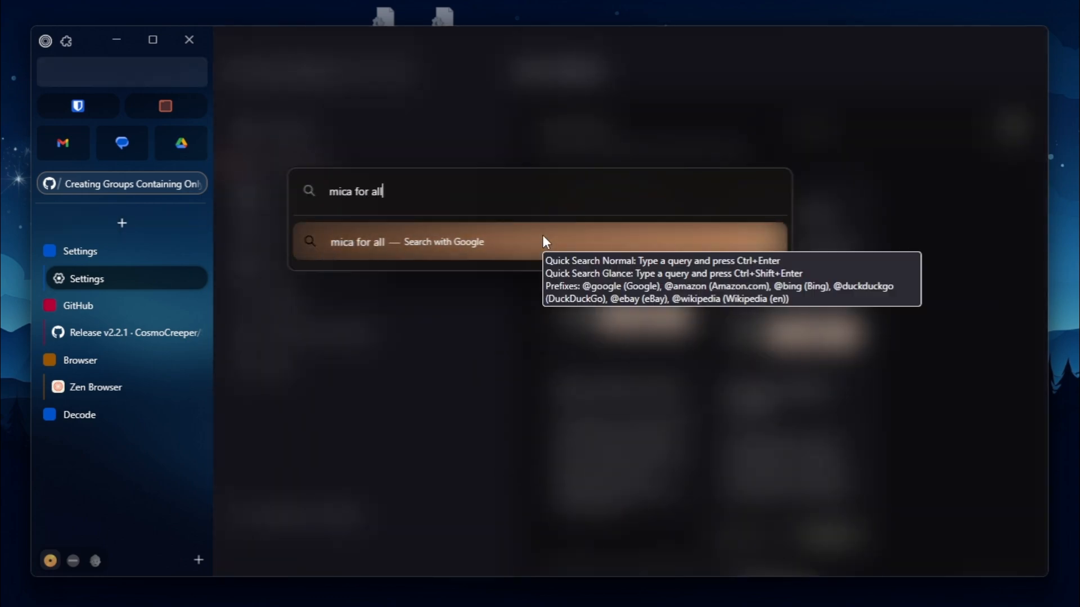
key(Return)
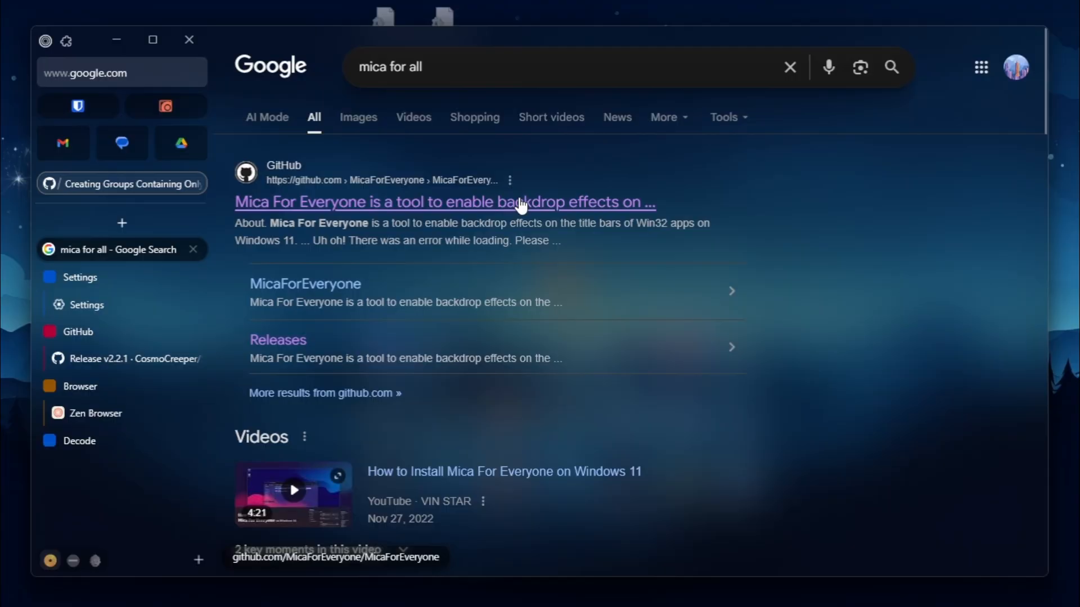
Step: Open the MicaForEveryone repository on GitHub, go to its 2.0.5.0 release and look over the installation notes and assets
click(349, 186)
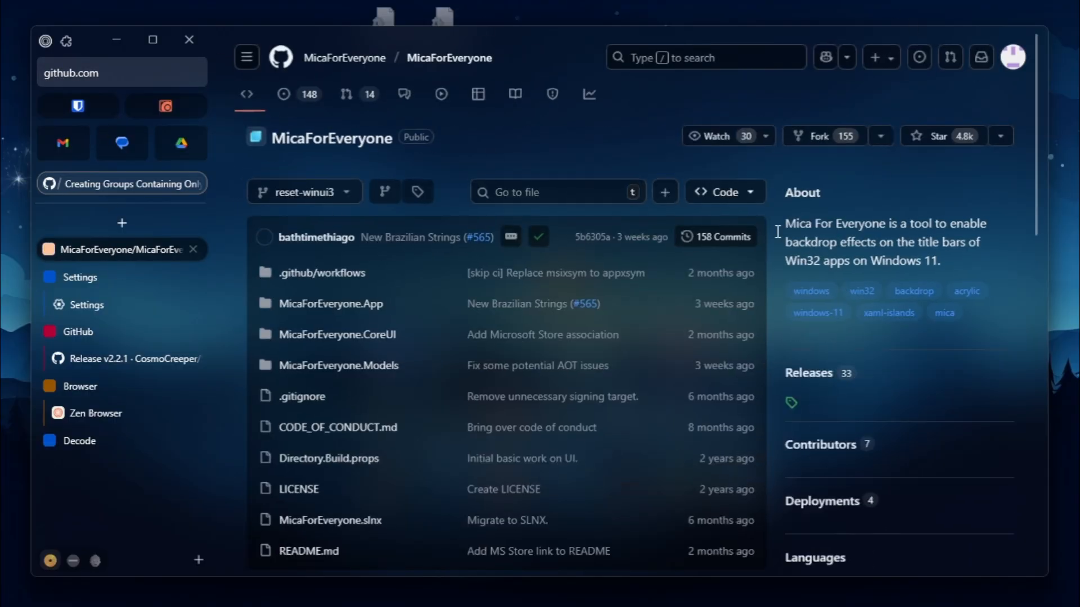
scroll(934, 174, down, 8)
scroll(902, 267, up, 3)
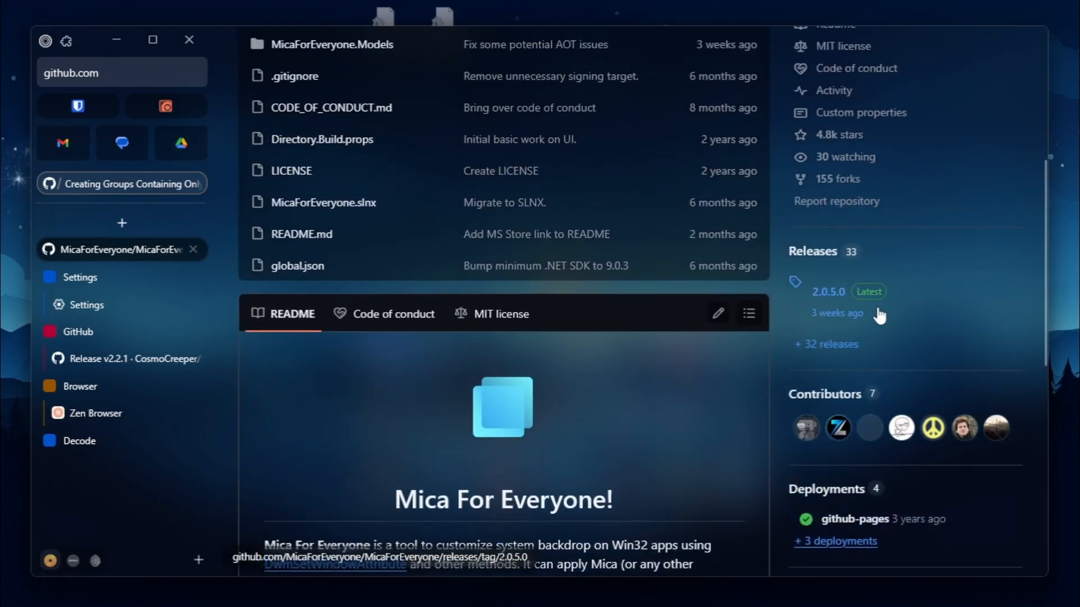
click(860, 293)
scroll(628, 277, down, 8)
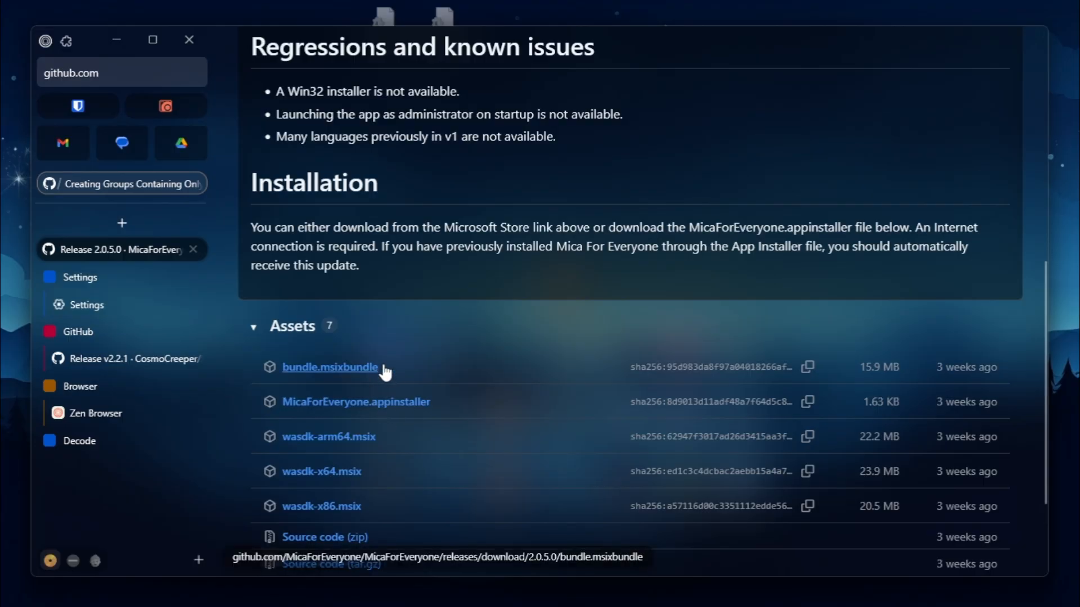
scroll(423, 439, down, 3)
scroll(420, 442, up, 10)
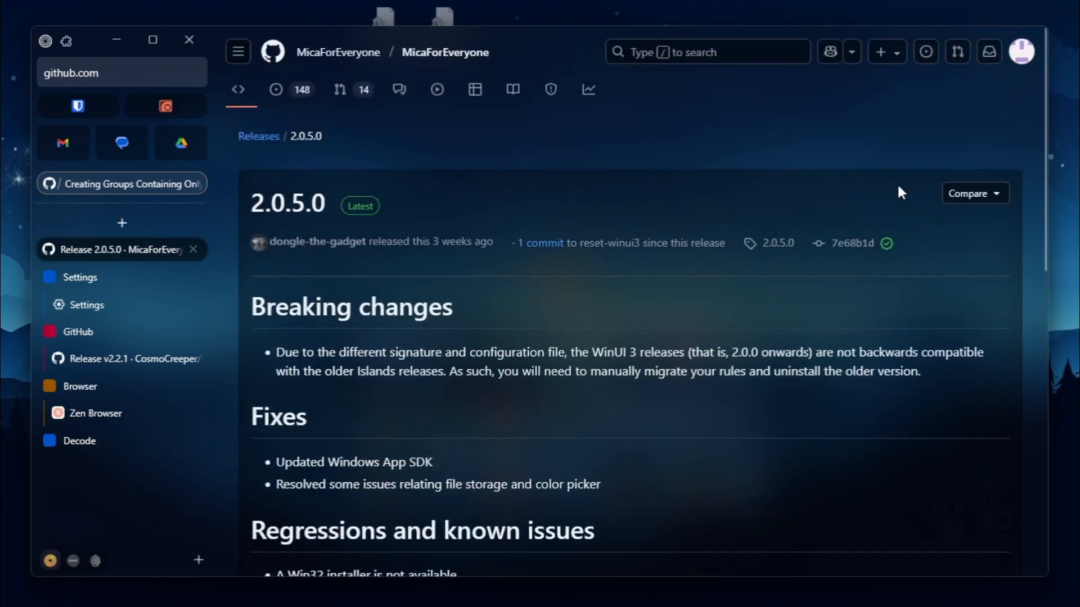
Step: Switch to Mica For Everyone from the system tray and show the settings of its zen rule
click(866, 588)
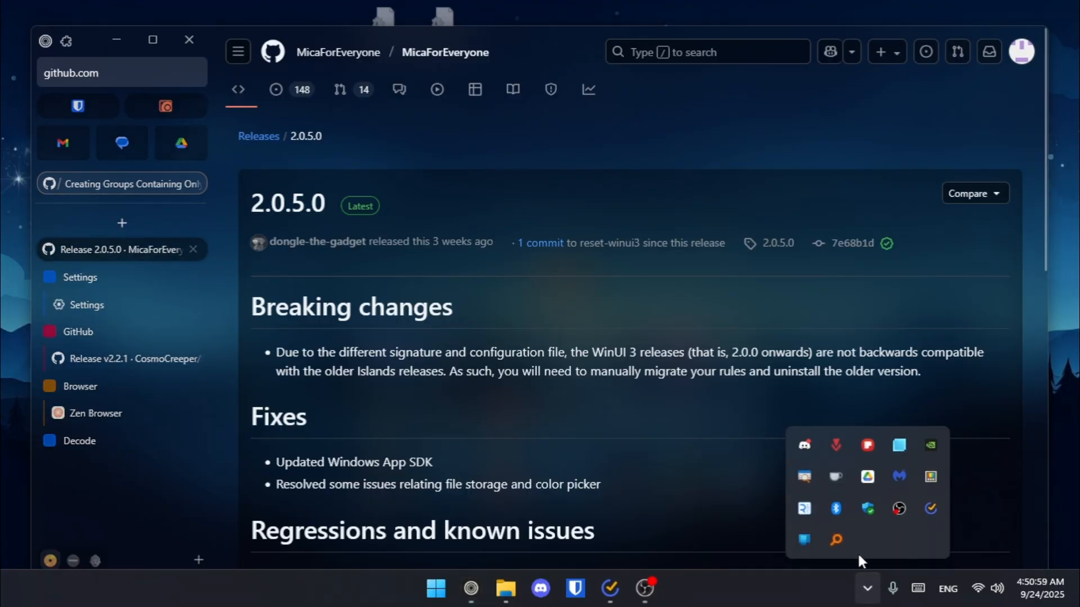
click(899, 444)
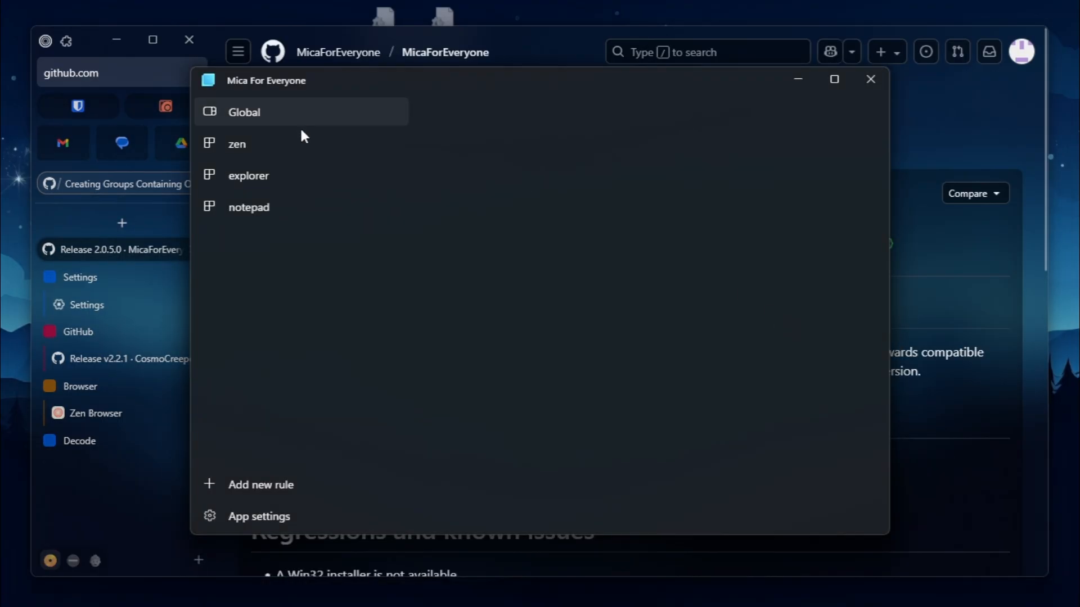
click(304, 142)
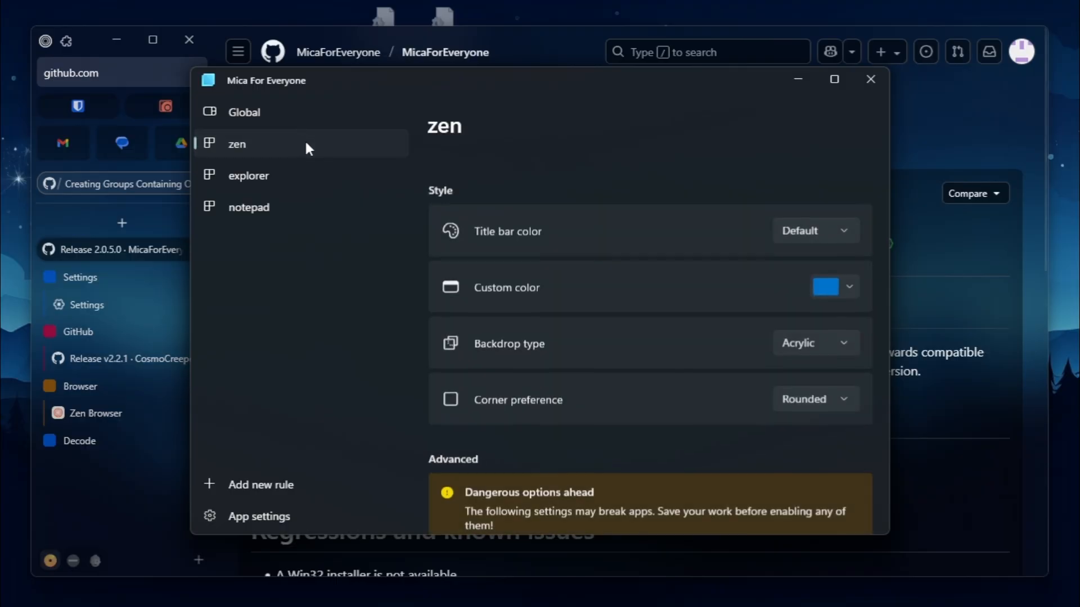
Step: Examine the available new rule types and the backdrop type choices for the zen rule, leaving them unchanged
click(310, 484)
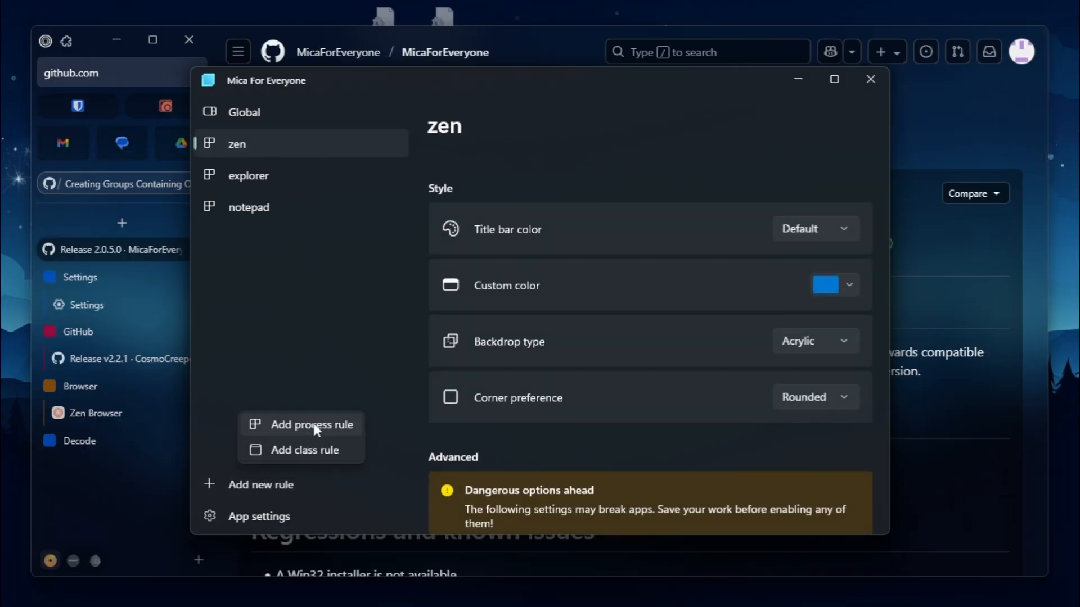
click(617, 223)
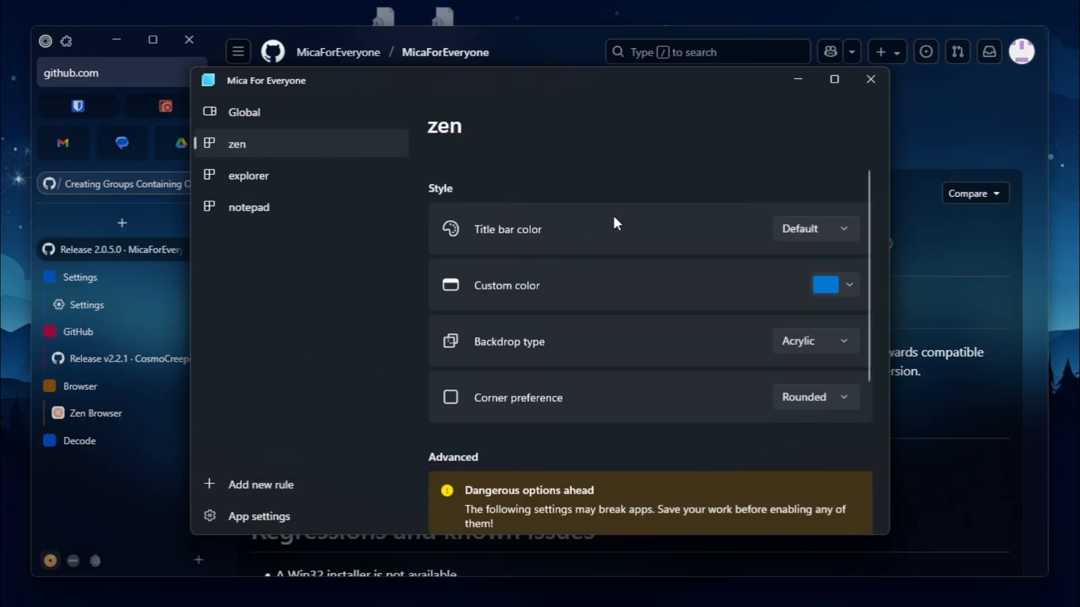
click(799, 352)
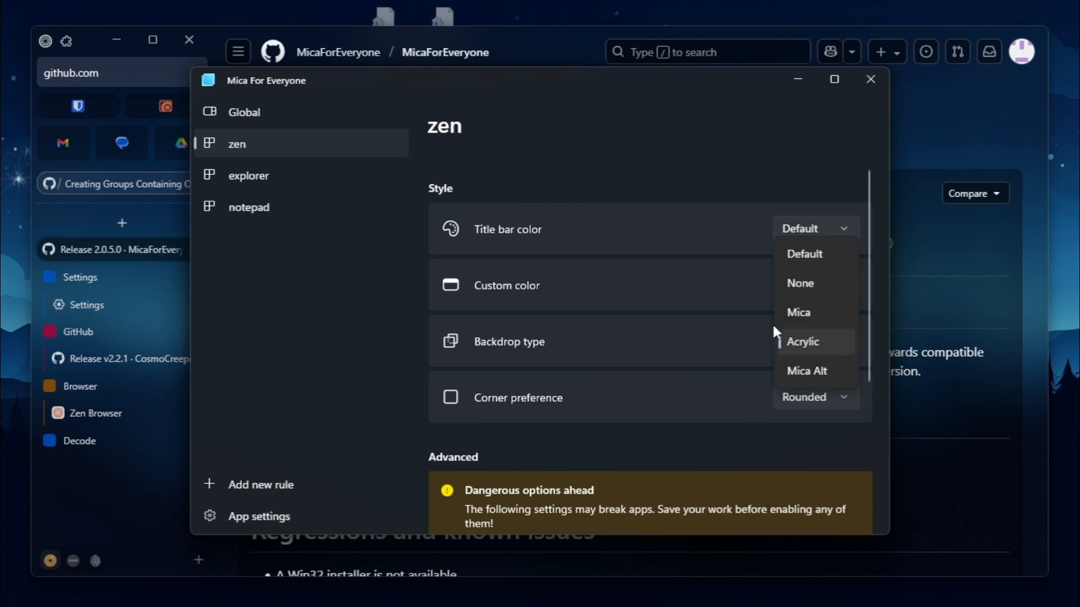
click(740, 360)
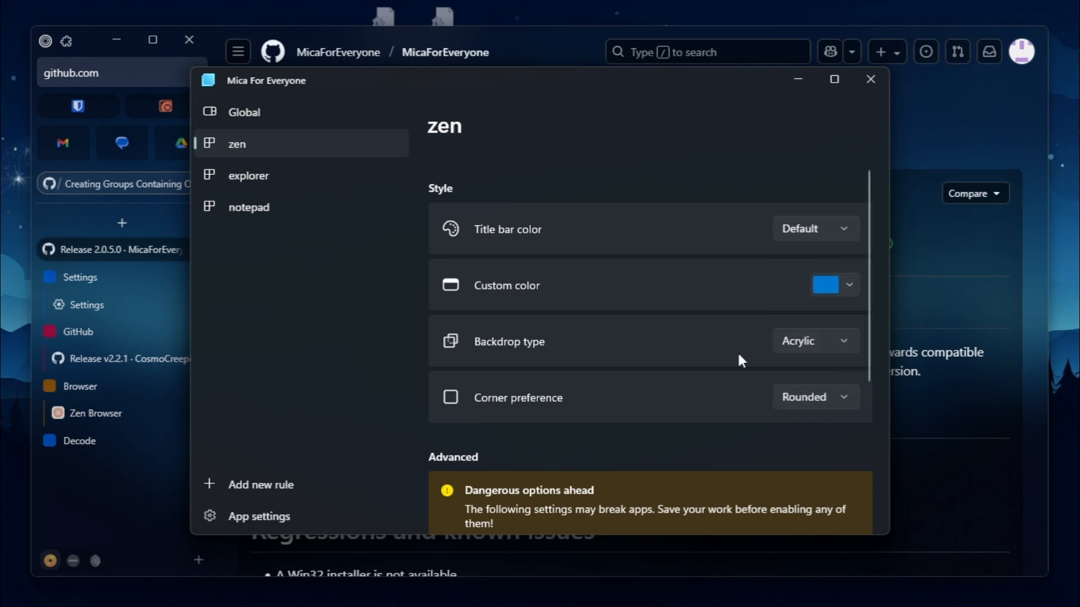
Step: Try the Squared corner preference on the zen rule, set it back to Rounded and close Mica For Everyone
click(810, 397)
click(831, 366)
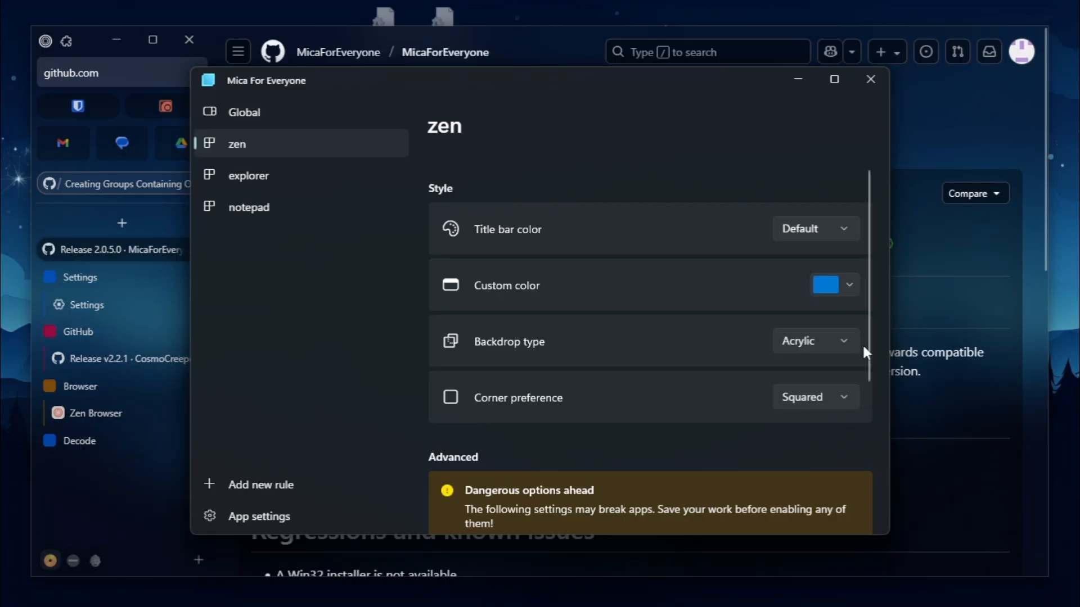
click(803, 388)
click(816, 426)
click(875, 89)
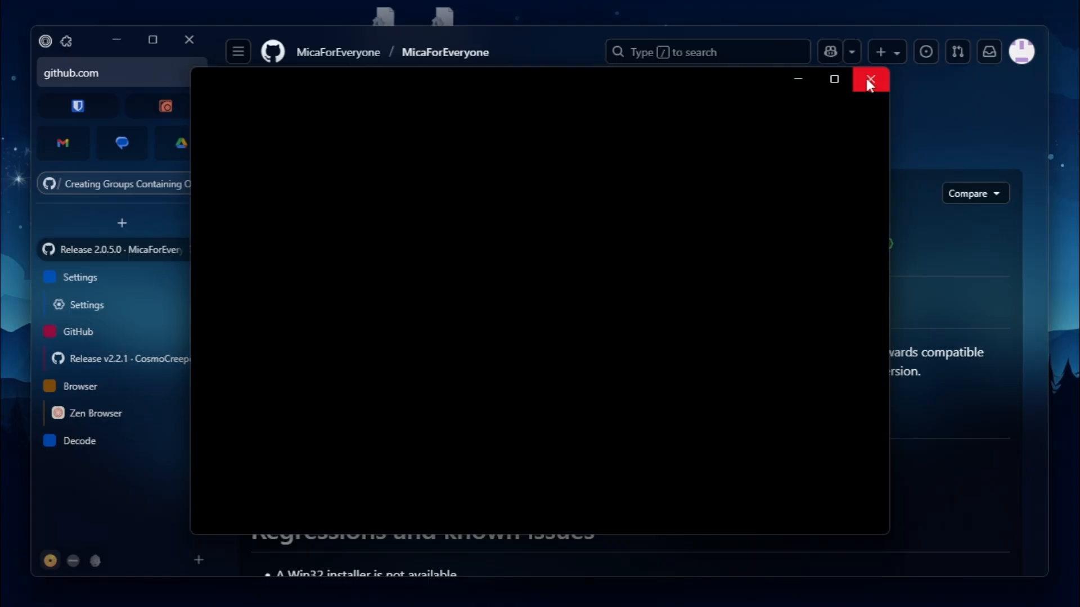
click(870, 78)
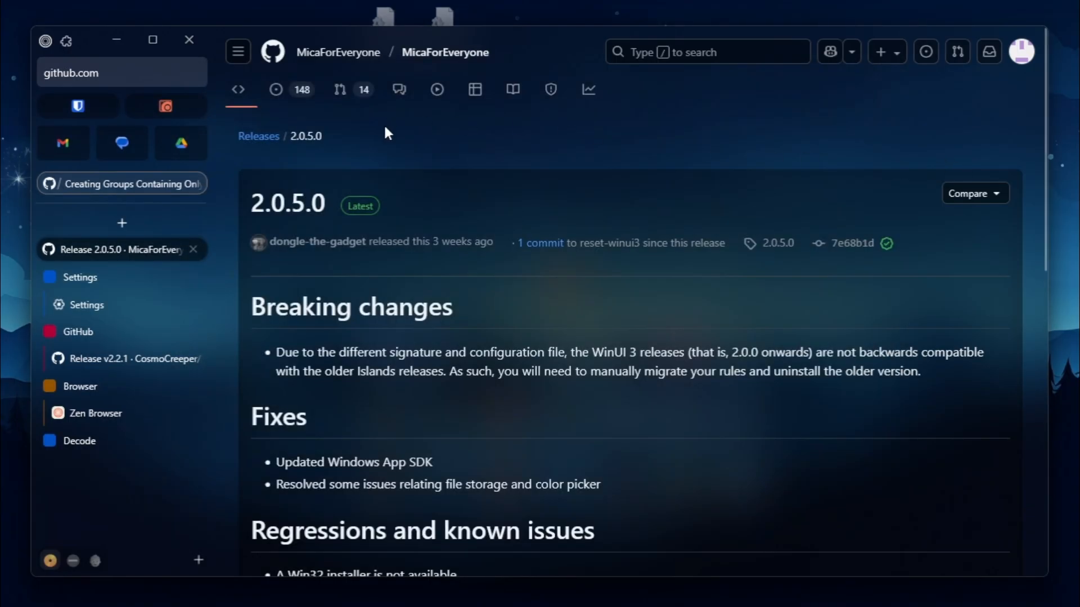
Step: Look over the Zen Internet extension's options in its popup and dismiss it
click(166, 105)
scroll(562, 242, down, 5)
scroll(551, 318, up, 5)
click(175, 108)
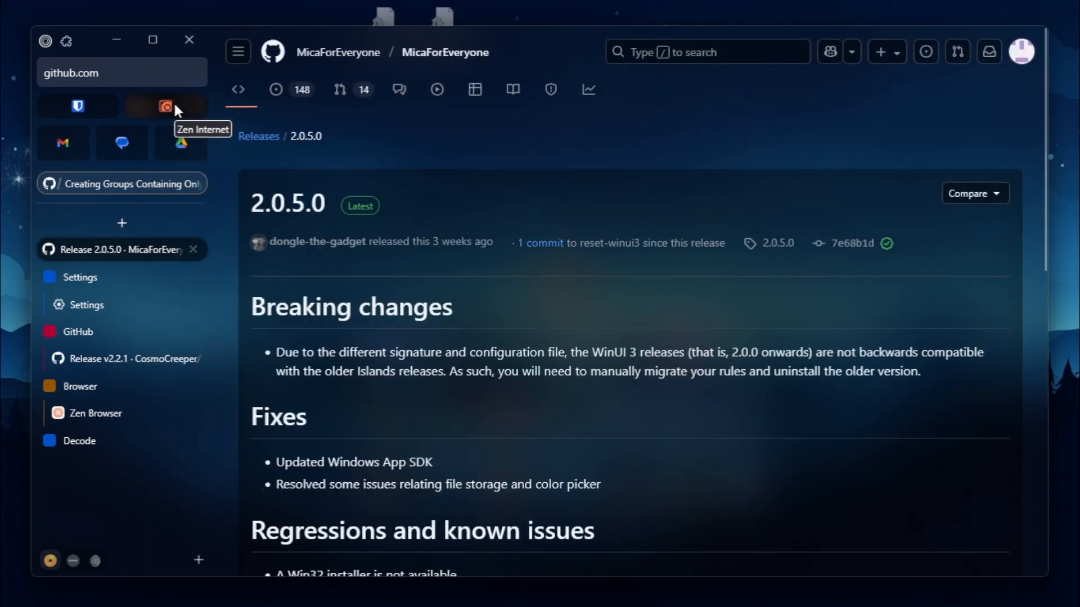
Step: Search Google for "zen internet" in a new tab
click(122, 222)
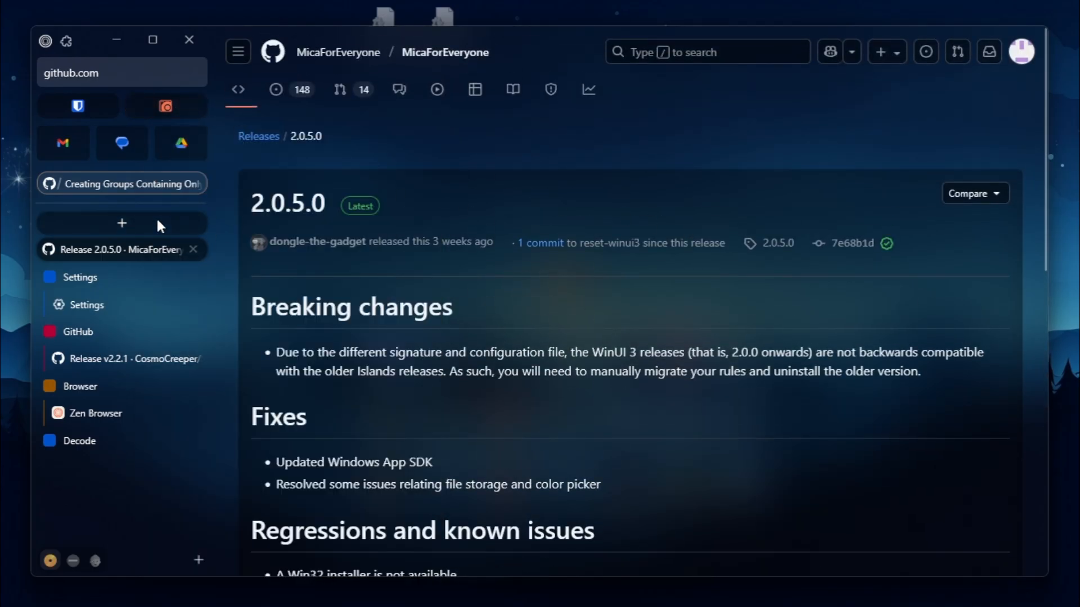
text(z)
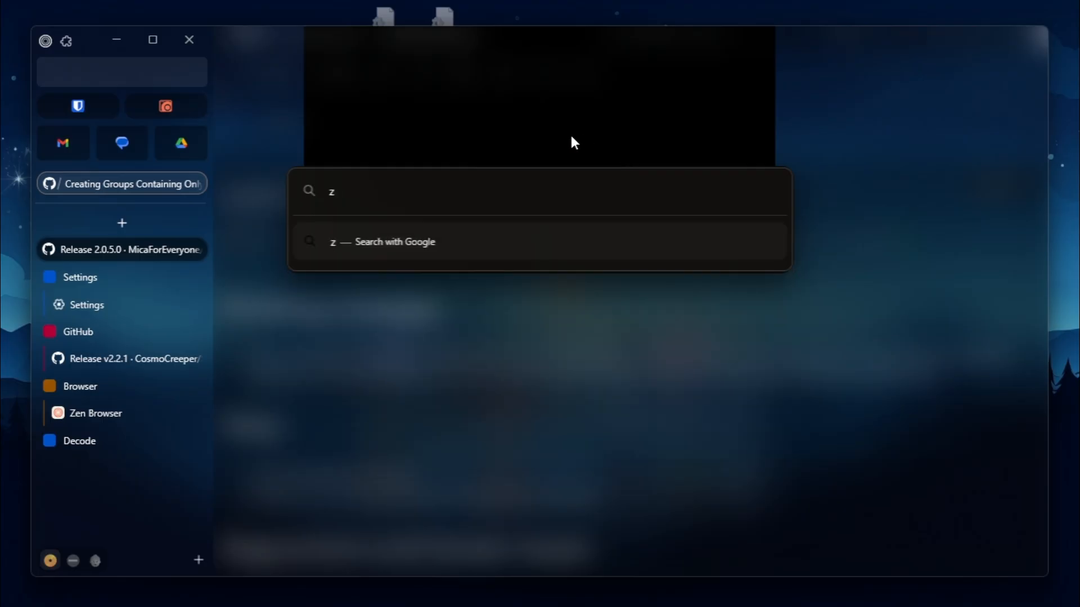
text(en internet)
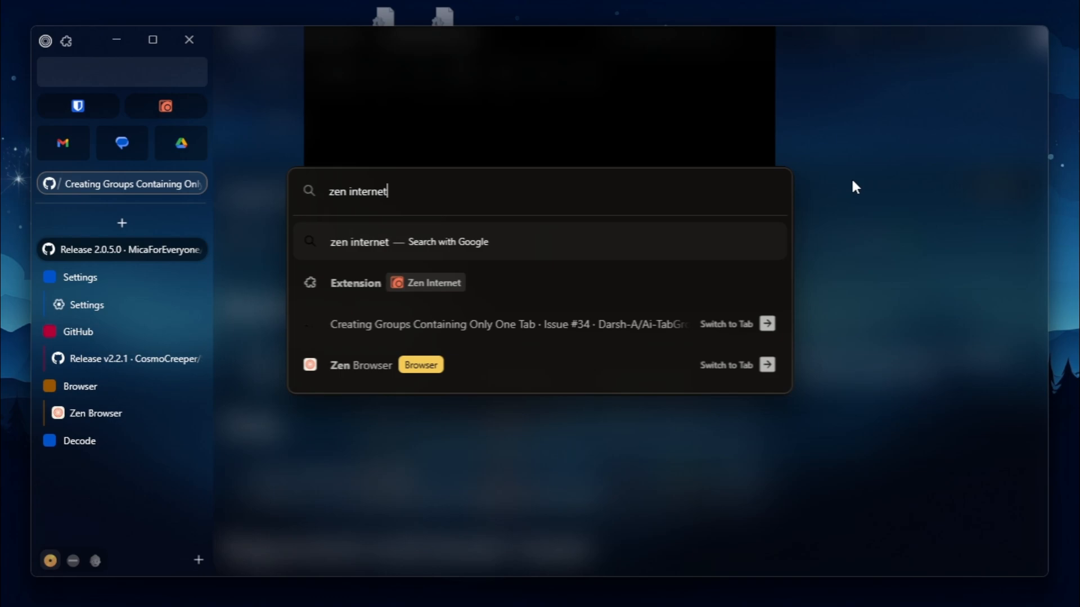
key(Return)
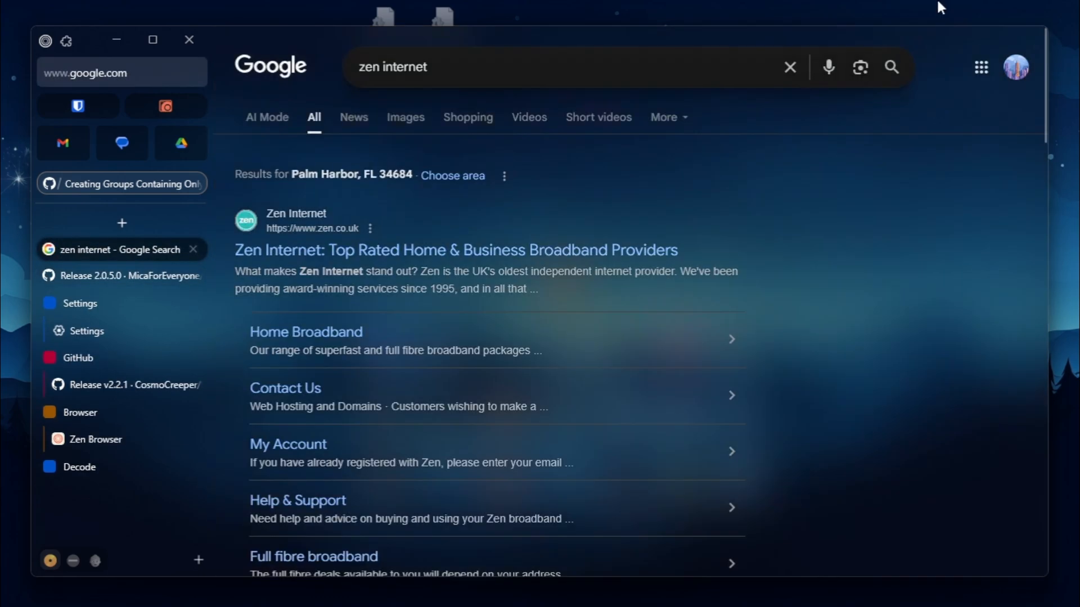
Step: Refine the search to "zen internet extension" and open the Zen Internet page on Firefox Add-ons
scroll(653, 90, down, 3)
click(564, 55)
text(extension)
key(Return)
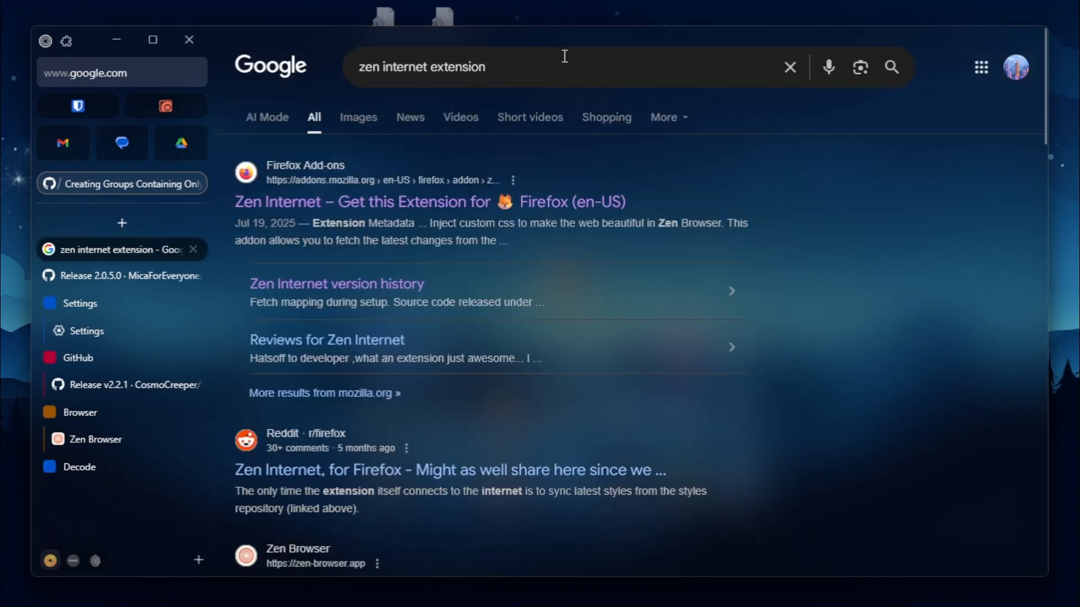
click(501, 204)
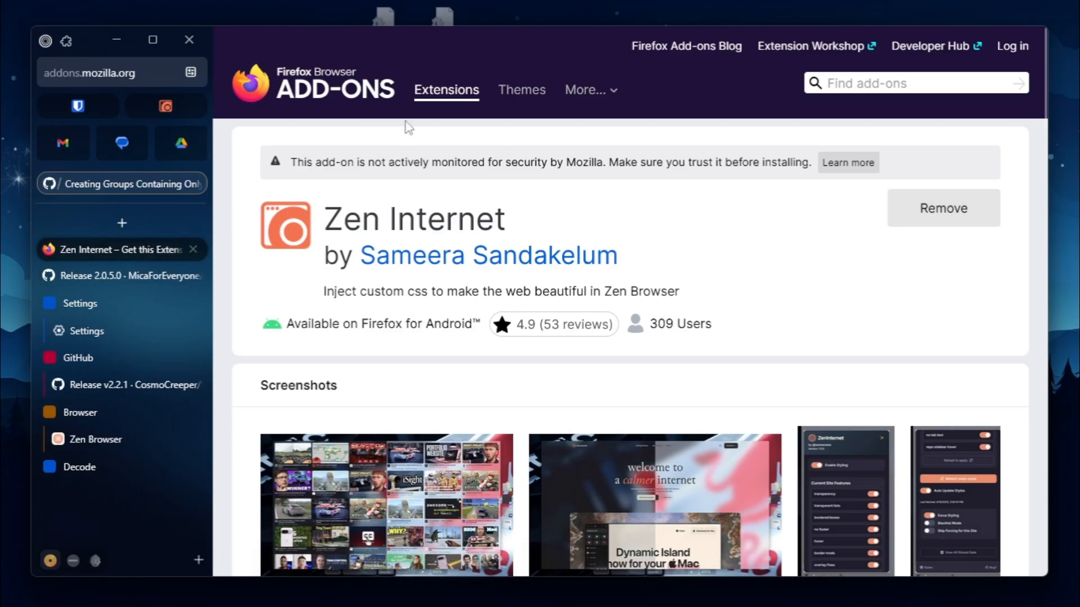
Step: View the Zen Internet extension's styling options for the add-on page, then close that page's tab
click(169, 104)
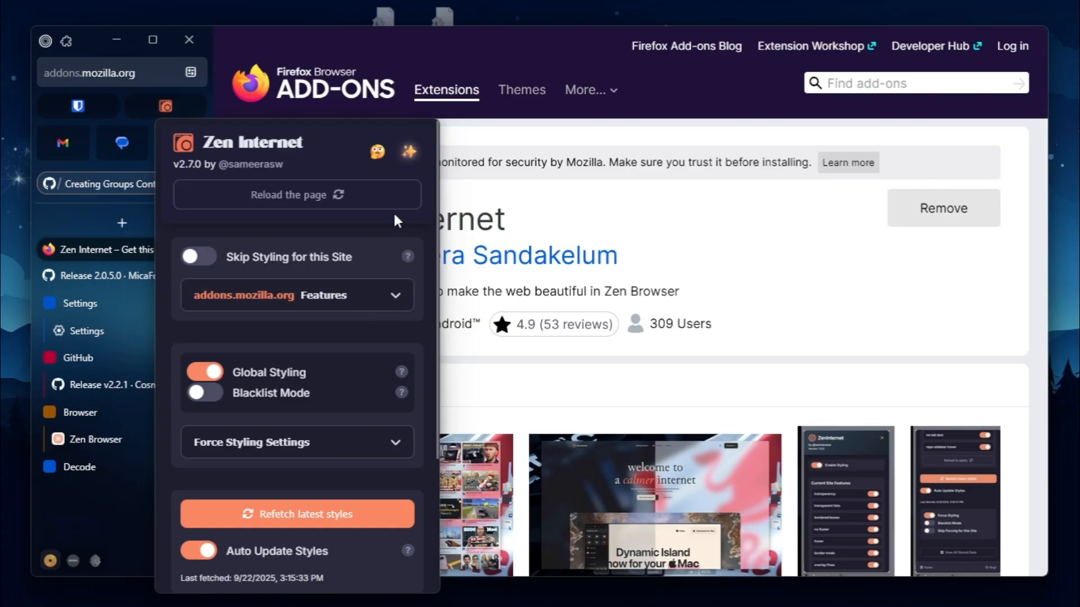
click(558, 186)
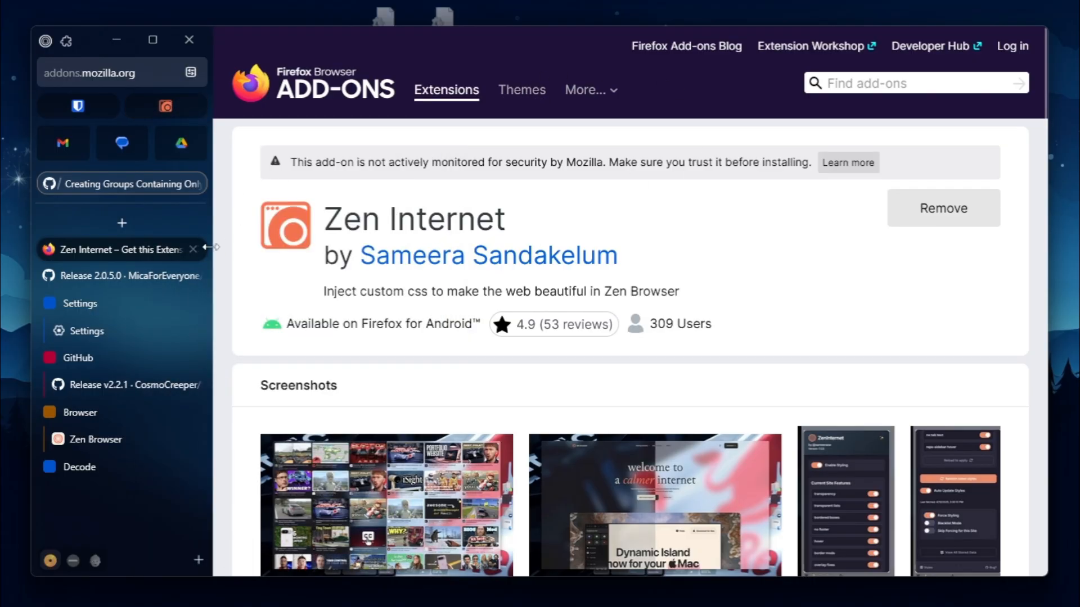
click(193, 250)
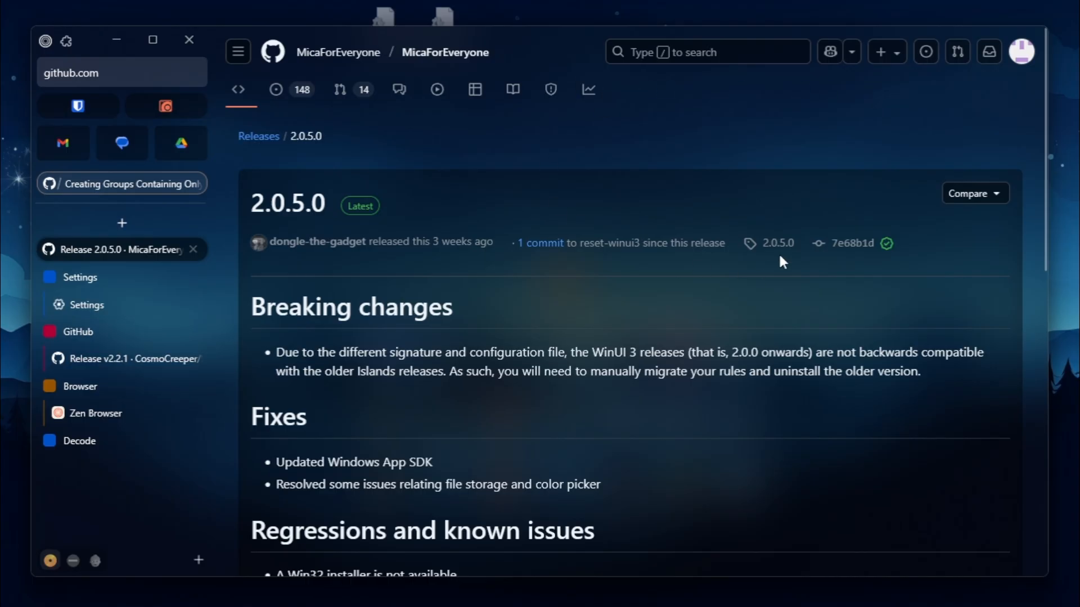
scroll(779, 260, down, 10)
scroll(782, 258, up, 10)
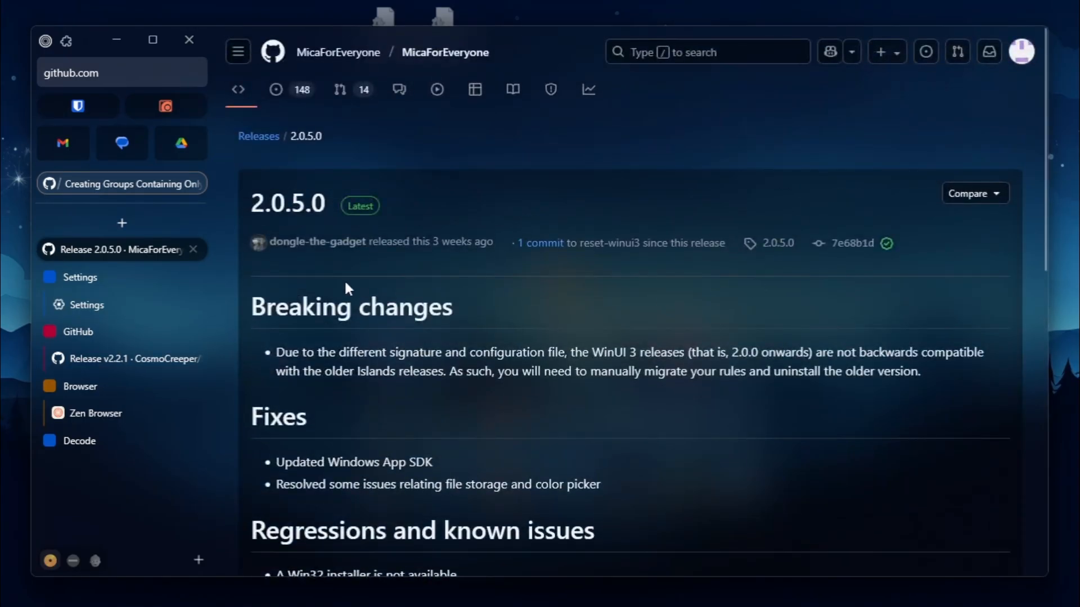